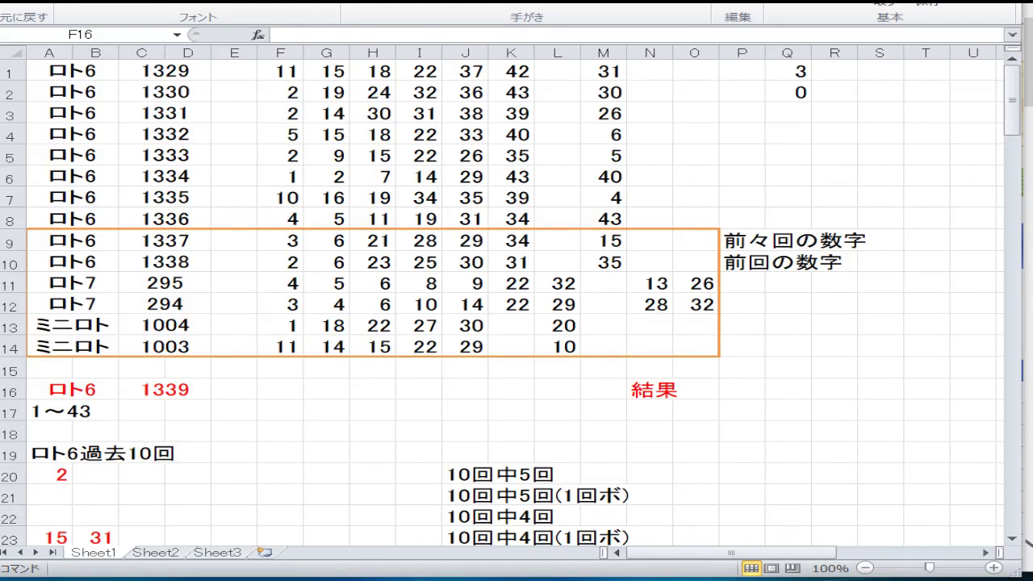
- Check the Loto 6 draw 1339 winning numbers and prize table in the browser, and return to the Excel worksheet
{"action": "key", "text": "alt+Tab"}
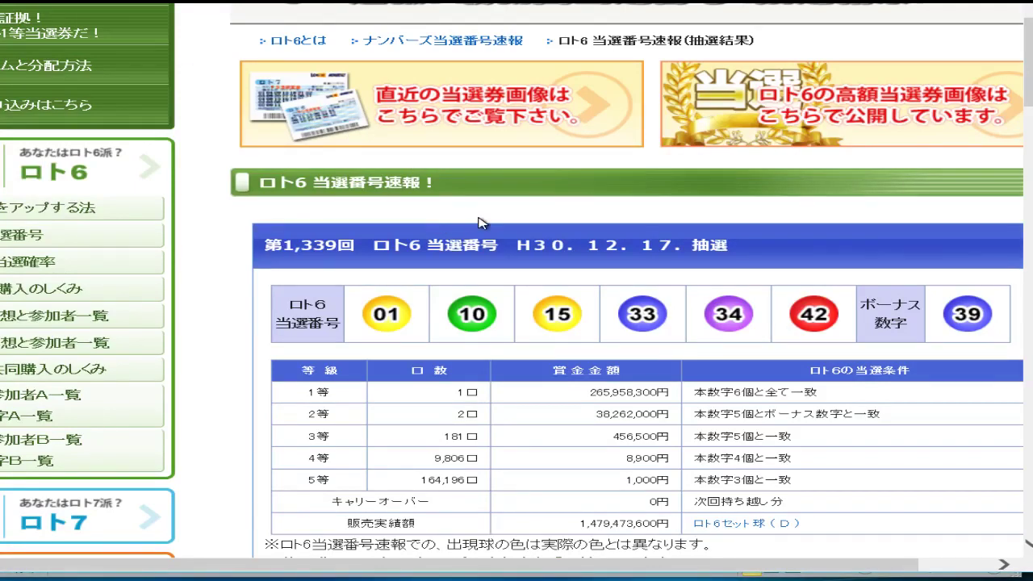
{"action": "scroll", "coordinate": [480, 226], "scroll_direction": "down", "scroll_amount": 3}
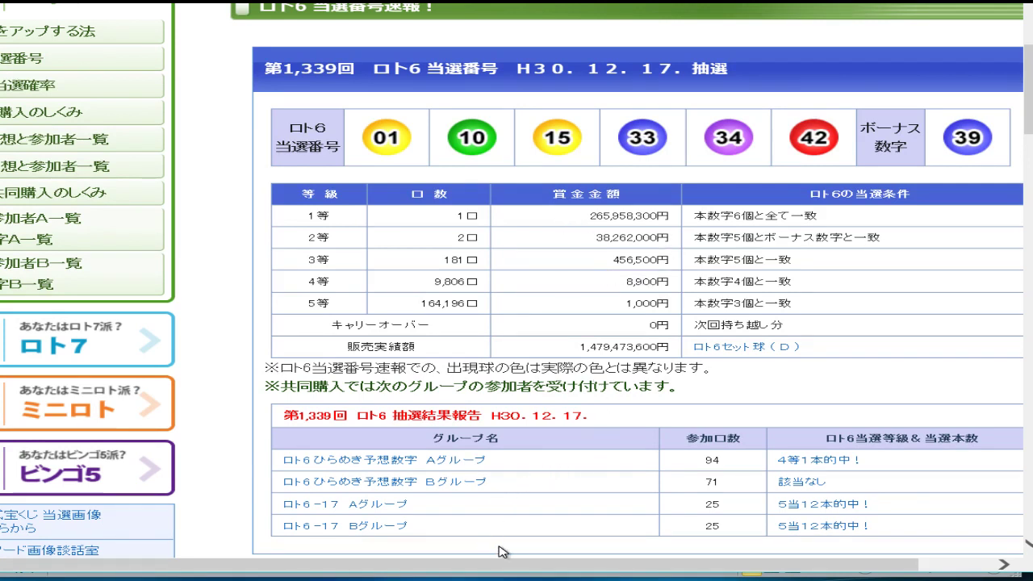
{"action": "key", "text": "alt+Tab"}
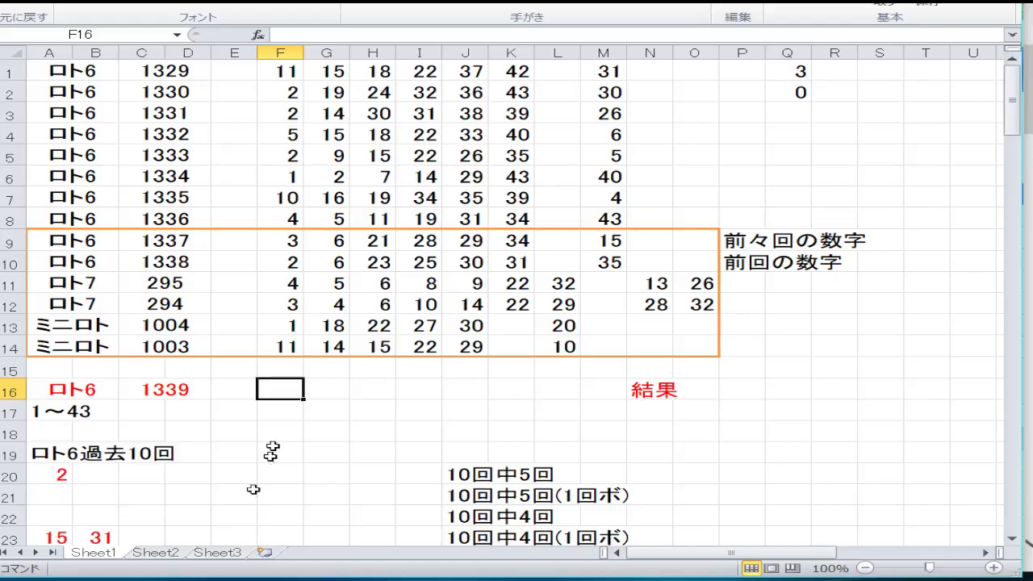
- Enter the draw 1339 main numbers 1, 10, 15, 33, 34 and 42 in F16 through K16
{"action": "type", "text": "1"}
{"action": "key", "text": "Tab"}
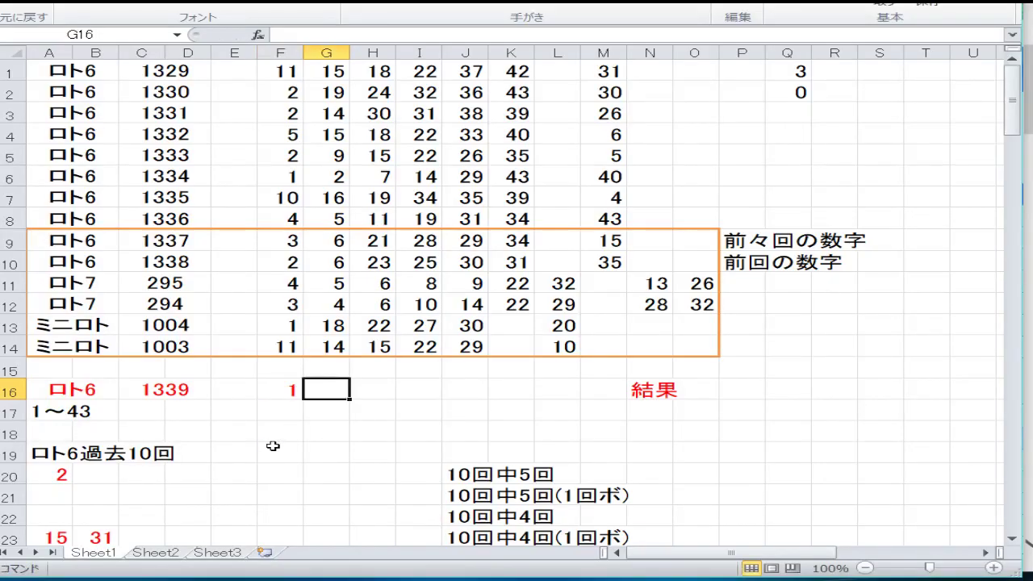
{"action": "type", "text": "10"}
{"action": "key", "text": "Tab"}
{"action": "type", "text": "15"}
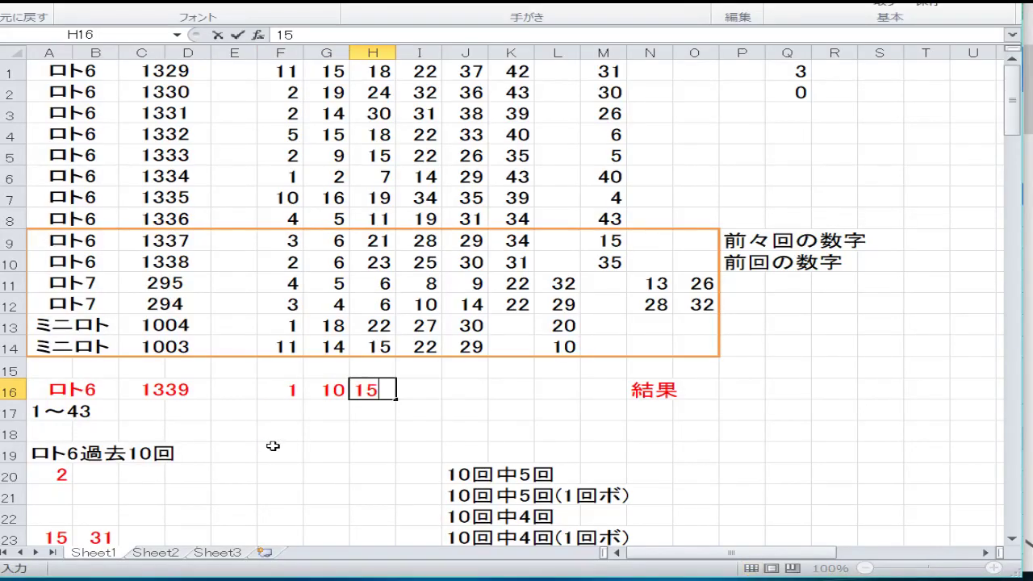
{"action": "key", "text": "Tab"}
{"action": "type", "text": "33"}
{"action": "key", "text": "Tab"}
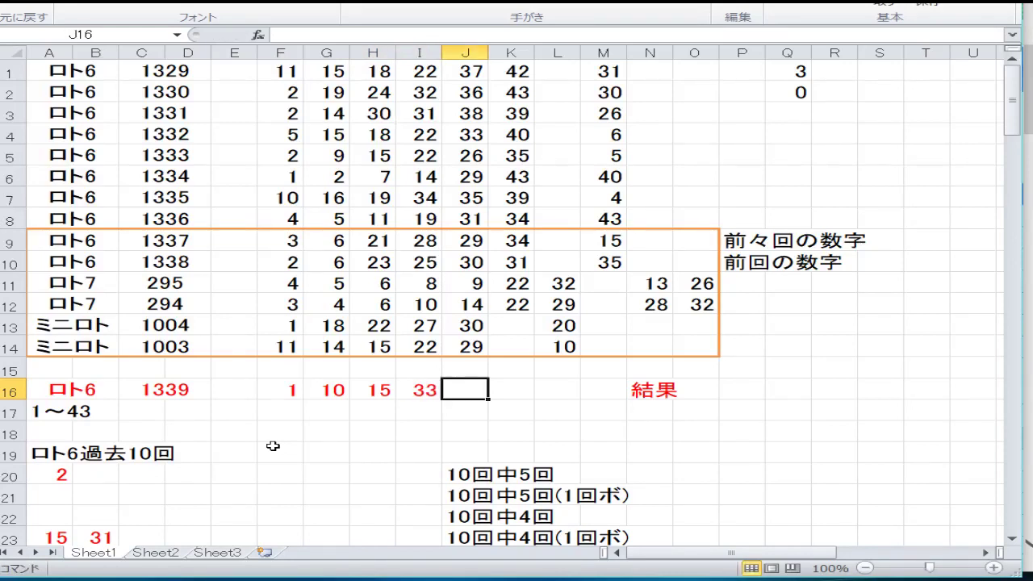
{"action": "type", "text": "34"}
{"action": "key", "text": "Tab"}
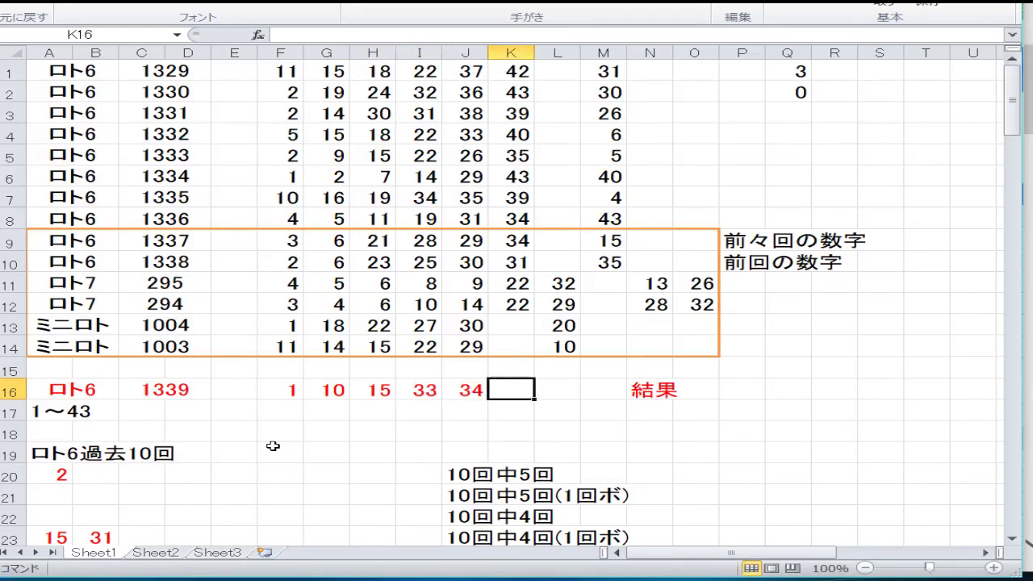
{"action": "type", "text": "42"}
{"action": "key", "text": "Tab"}
- Enter the bonus number 39 in M16 and save the workbook
{"action": "key", "text": "Tab"}
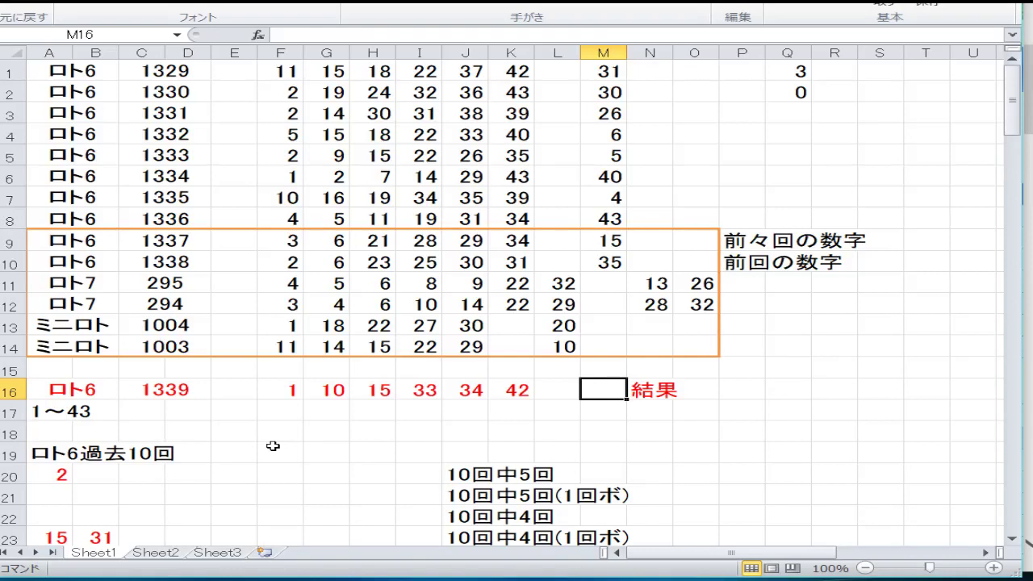
{"action": "type", "text": "39"}
{"action": "key", "text": "Return"}
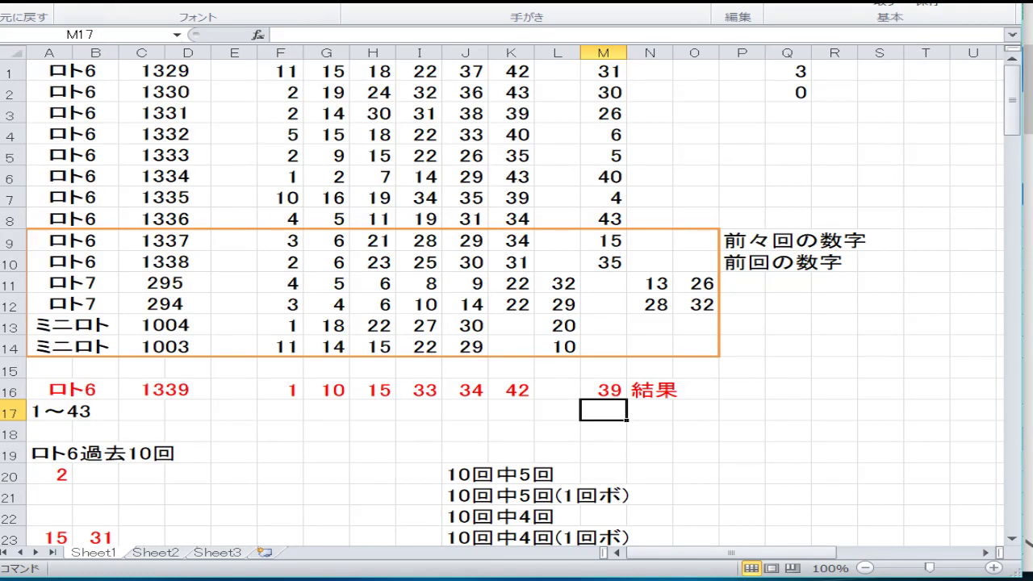
{"action": "key", "text": "ctrl+s"}
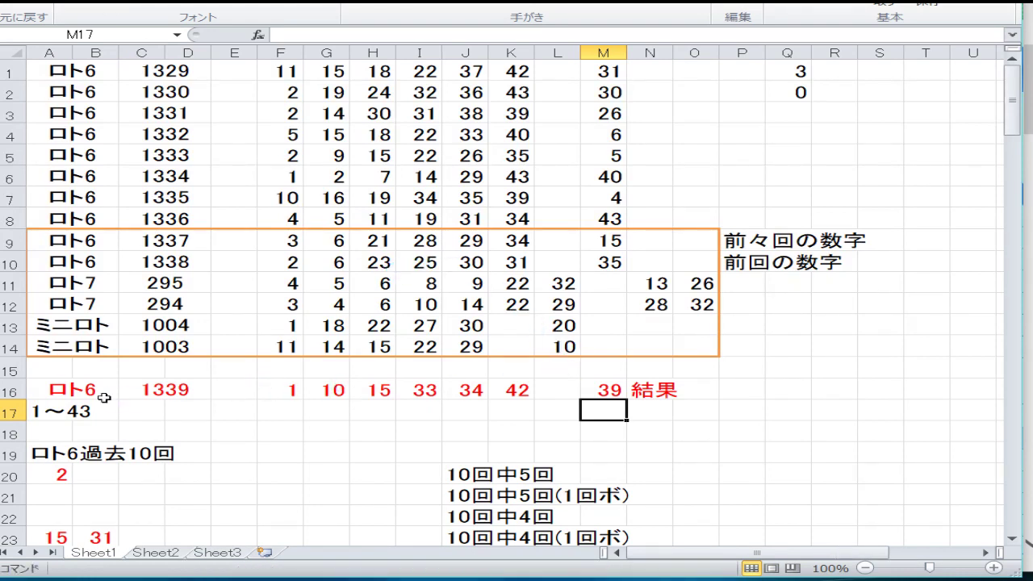
- Copy the entire draw 1339 result row 16 and insert it at row 134, below the 重要数字 list
{"action": "left_click", "coordinate": [12, 392]}
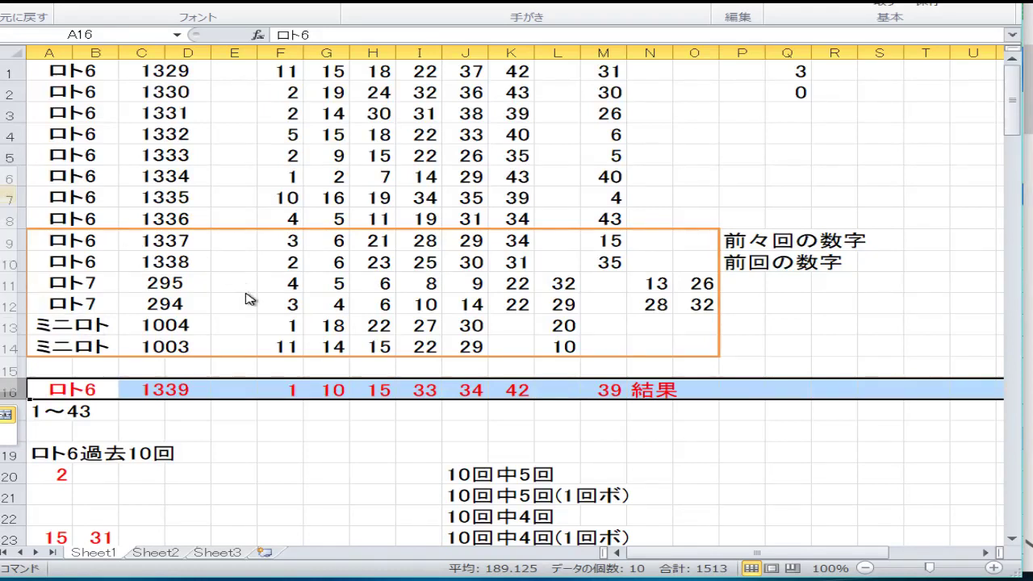
{"action": "key", "text": "ctrl+c"}
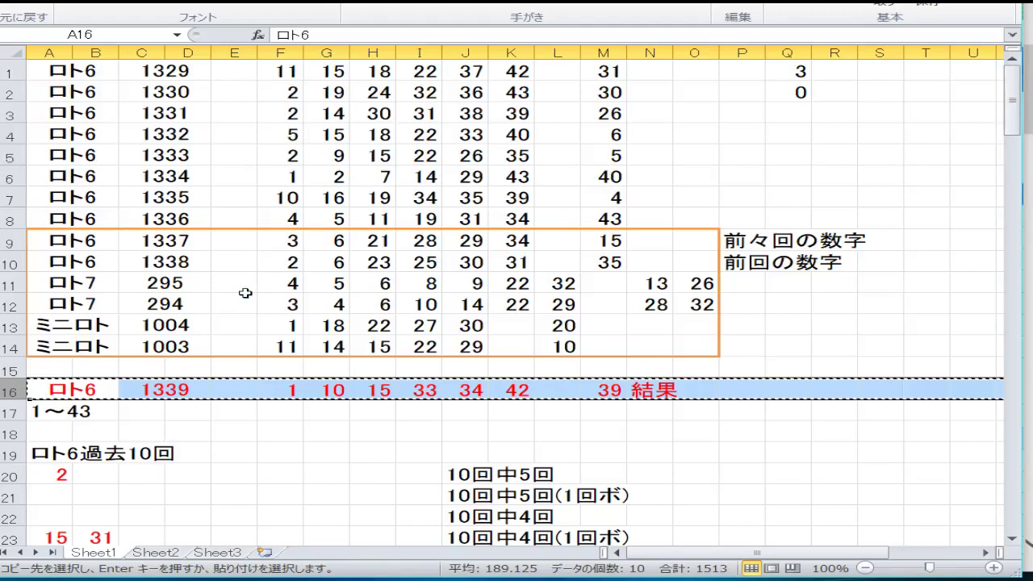
{"action": "scroll", "coordinate": [245, 293], "scroll_direction": "down", "scroll_amount": 6}
{"action": "scroll", "coordinate": [246, 293], "scroll_direction": "down", "scroll_amount": 20}
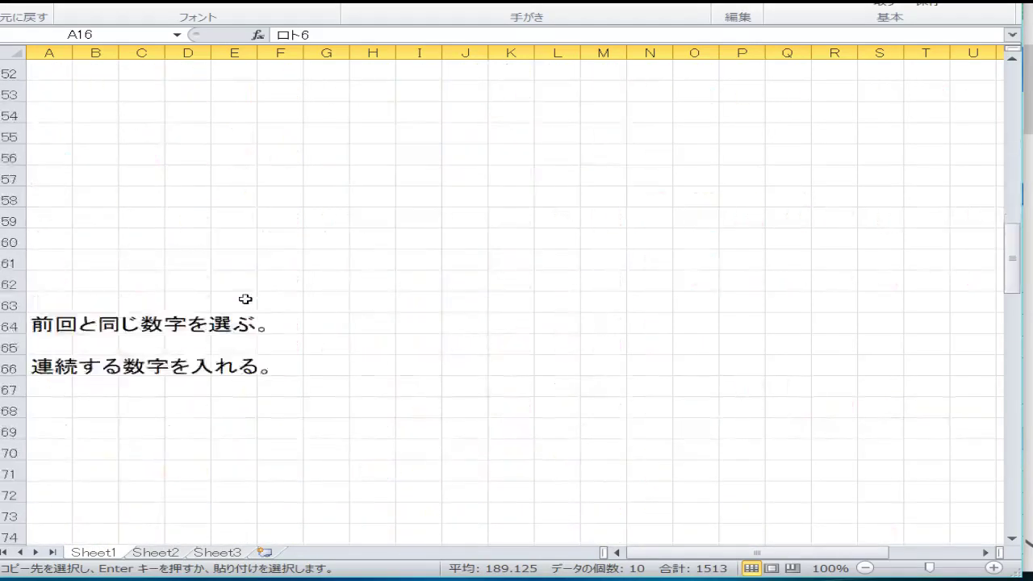
{"action": "scroll", "coordinate": [234, 324], "scroll_direction": "down", "scroll_amount": 15}
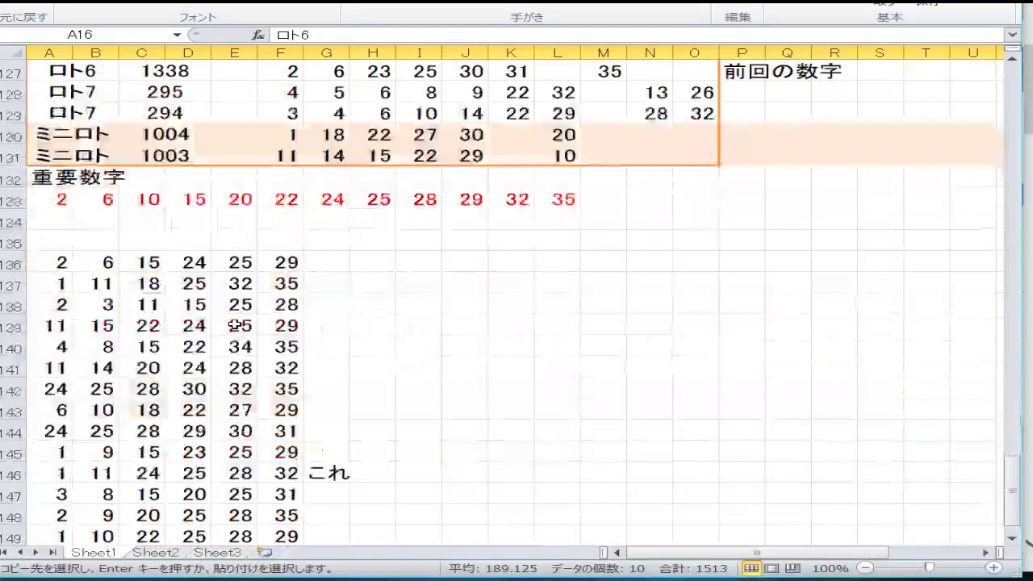
{"action": "left_click", "coordinate": [14, 221]}
{"action": "right_click", "coordinate": [14, 221]}
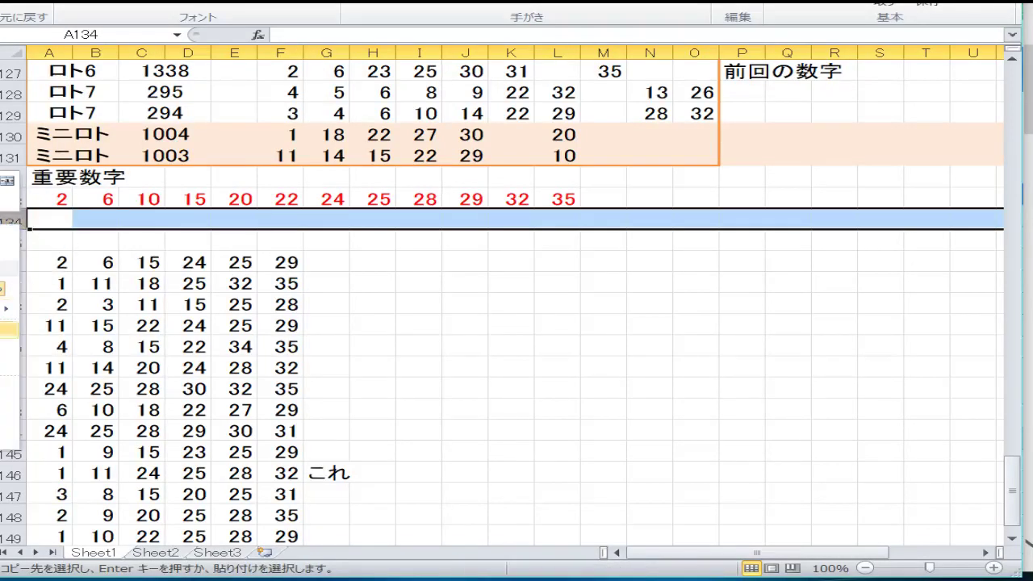
{"action": "left_click", "coordinate": [9, 329]}
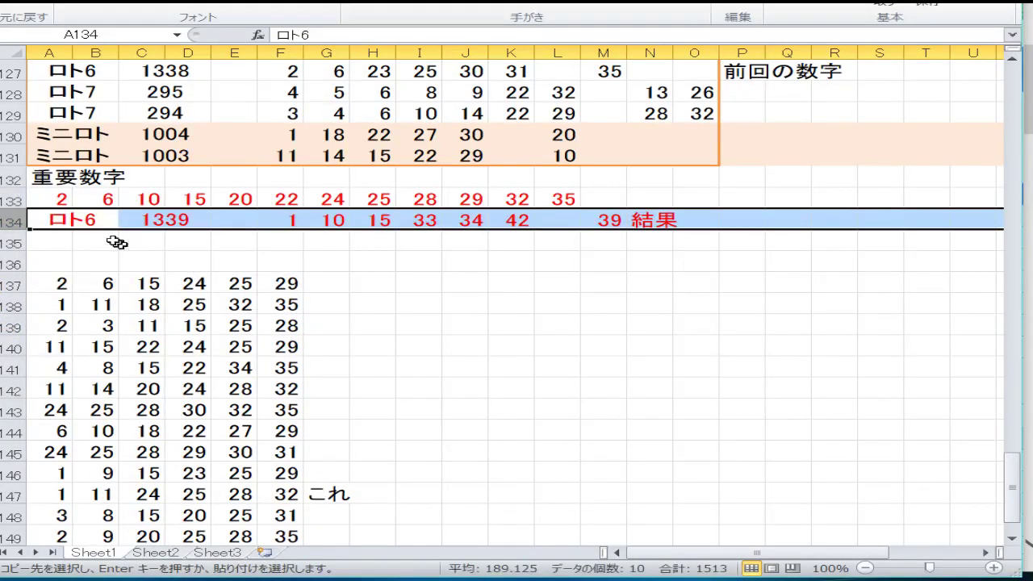
- Insert a blank row between the 重要数字 list and the copied draw 1339 result row
{"action": "right_click", "coordinate": [20, 220]}
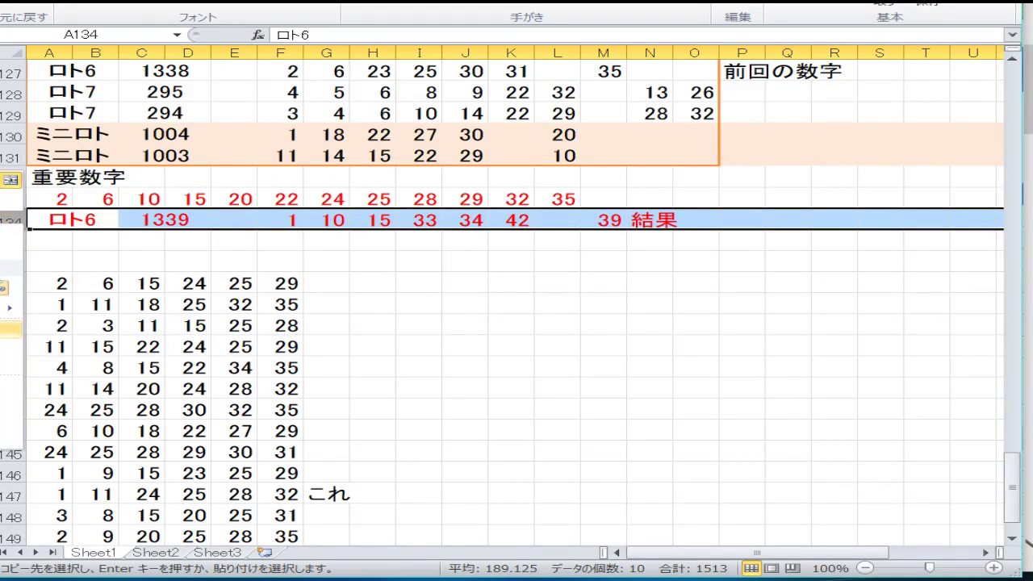
{"action": "left_click", "coordinate": [12, 330]}
{"action": "left_click", "coordinate": [293, 286]}
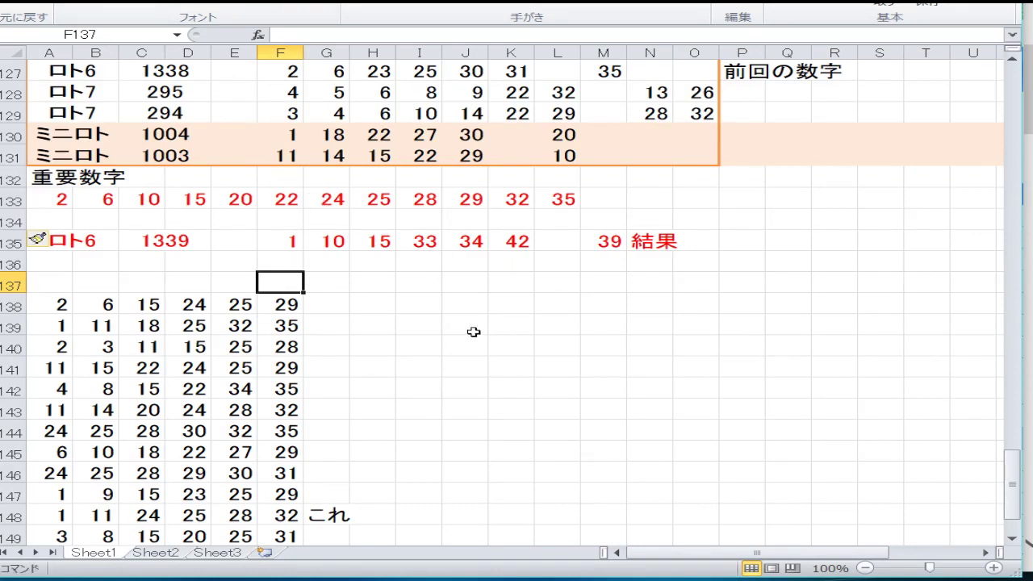
- Compare the 重要数字 in row 133 with the draw 1339 result in row 135
{"action": "key", "text": "Up"}
{"action": "key", "text": "Up"}
{"action": "key", "text": "Up"}
{"action": "key", "text": "Up"}
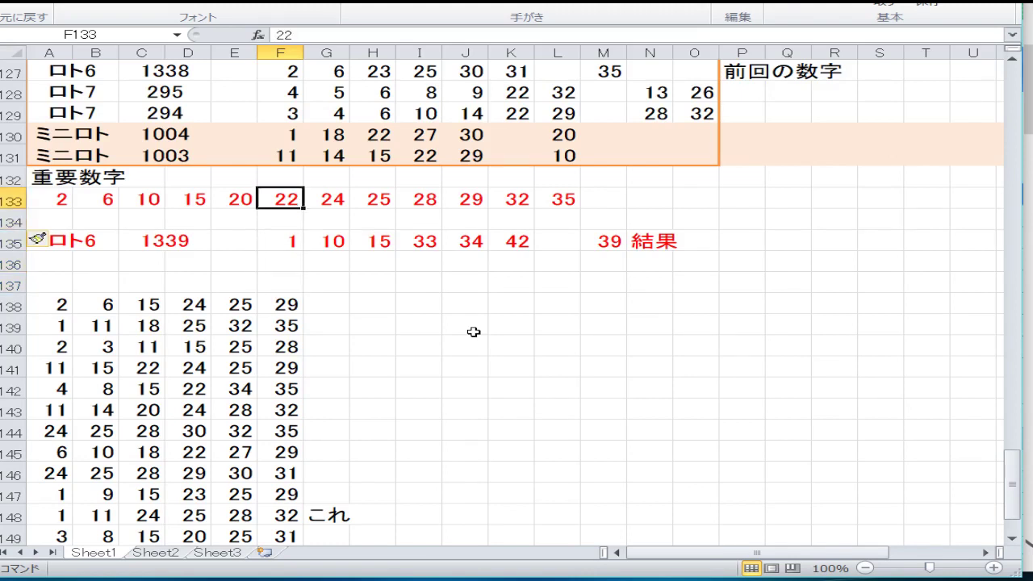
{"action": "key", "text": "Down"}
{"action": "key", "text": "Down"}
{"action": "key", "text": "Right"}
{"action": "key", "text": "Right"}
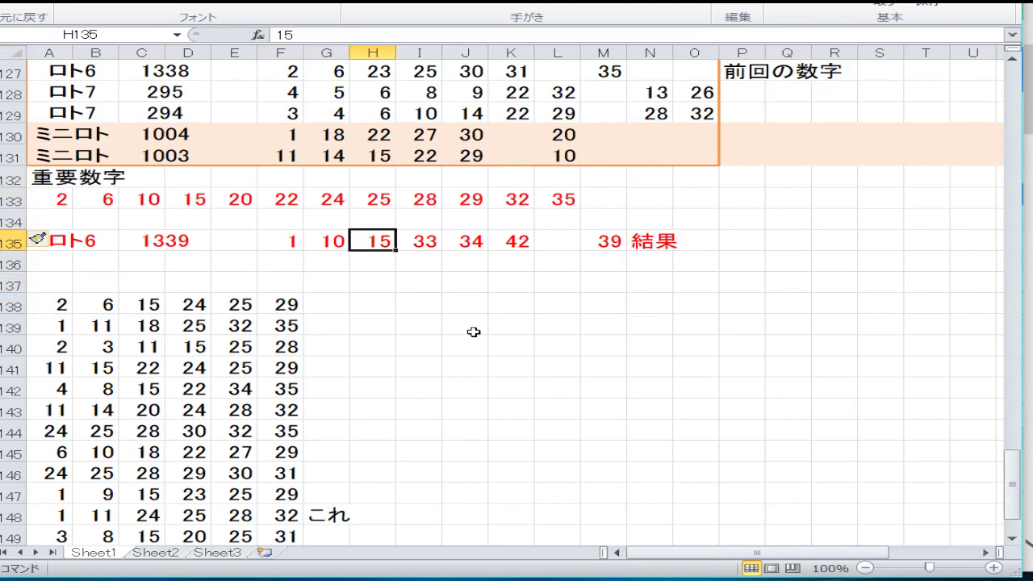
{"action": "key", "text": "Up"}
{"action": "key", "text": "Up"}
{"action": "key", "text": "Left"}
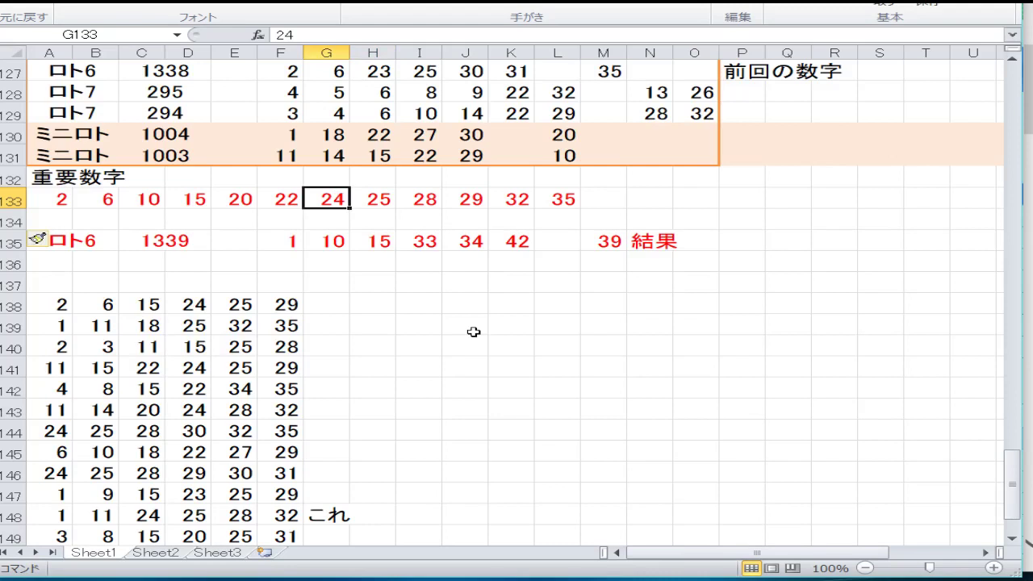
{"action": "key", "text": "Left"}
{"action": "key", "text": "Left"}
{"action": "key", "text": "Right"}
{"action": "key", "text": "Right"}
{"action": "key", "text": "Right"}
{"action": "key", "text": "Right"}
{"action": "key", "text": "Right"}
{"action": "key", "text": "Right"}
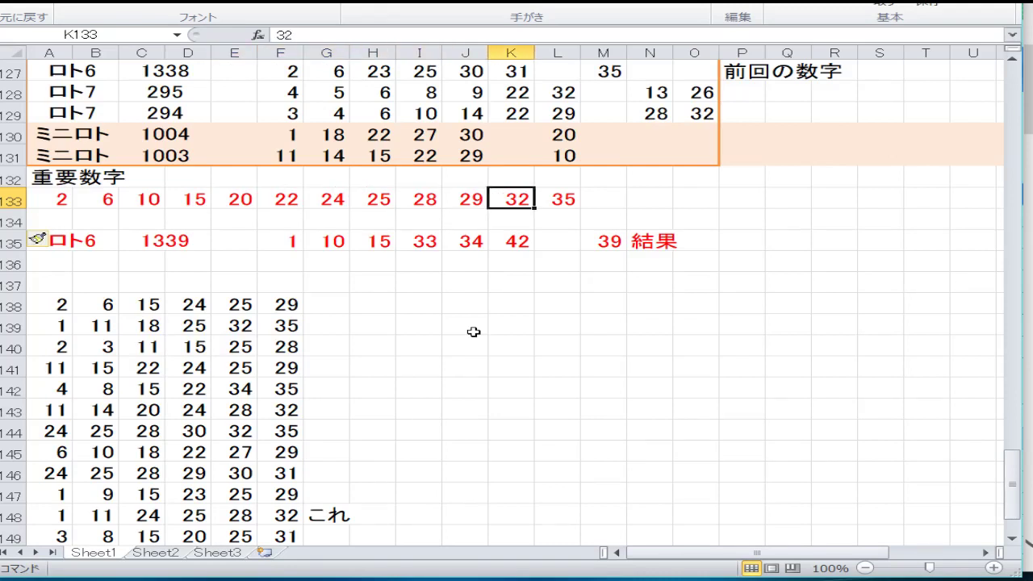
{"action": "key", "text": "Right"}
{"action": "key", "text": "Left"}
{"action": "key", "text": "Left"}
{"action": "key", "text": "Right"}
{"action": "key", "text": "Right"}
{"action": "key", "text": "Down"}
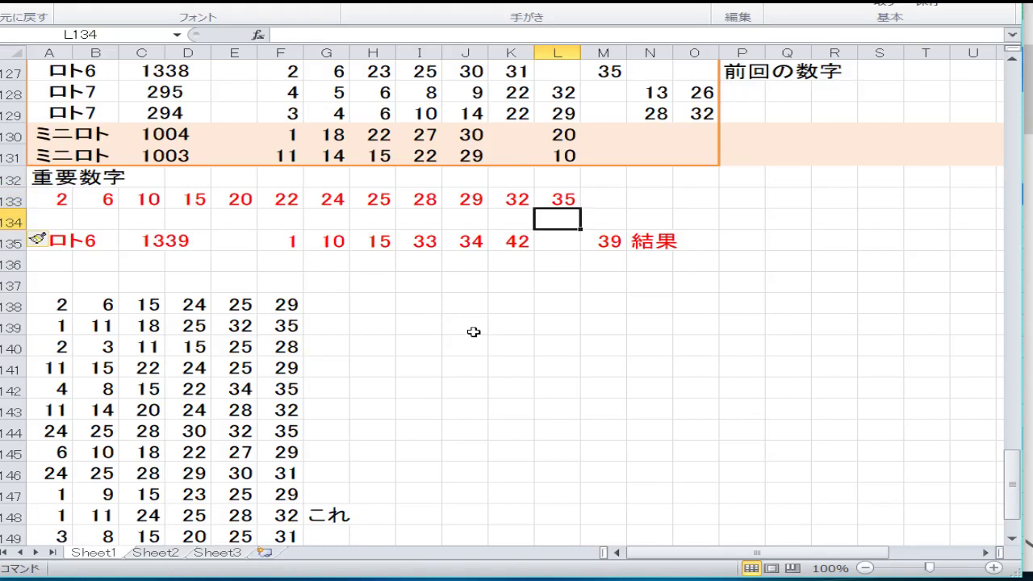
{"action": "key", "text": "Left"}
{"action": "key", "text": "Left"}
{"action": "key", "text": "Left"}
{"action": "key", "text": "Left"}
{"action": "key", "text": "Left"}
{"action": "key", "text": "Left"}
{"action": "key", "text": "Left"}
{"action": "key", "text": "Left"}
{"action": "key", "text": "Left"}
{"action": "key", "text": "Up"}
{"action": "key", "text": "Right"}
{"action": "key", "text": "Left"}
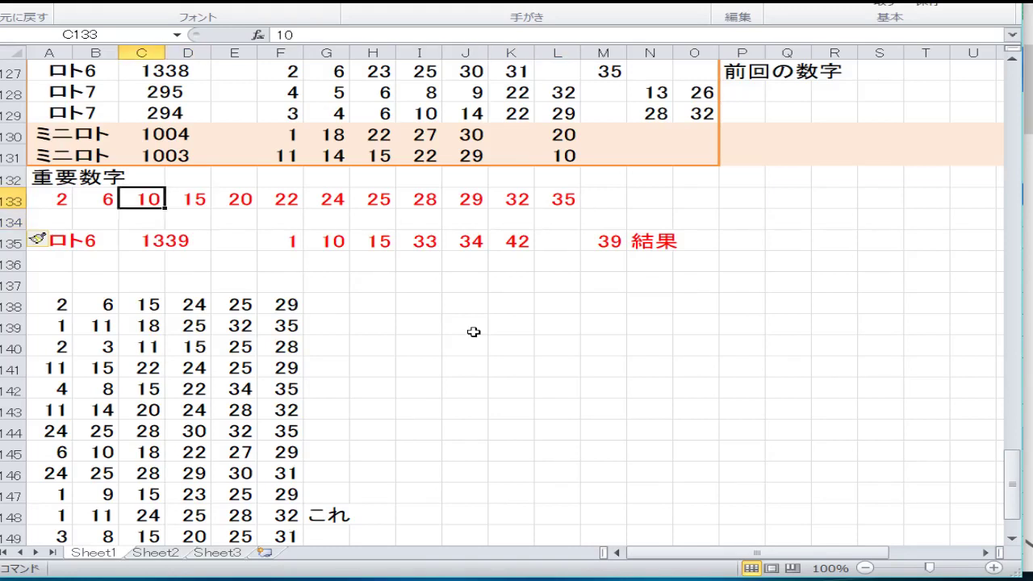
- Examine the 参考回 reference draws in rows 126 to 131, including their bonus numbers in columns L and M
{"action": "key", "text": "Right"}
{"action": "key", "text": "Right"}
{"action": "key", "text": "Right"}
{"action": "key", "text": "Right"}
{"action": "key", "text": "Right"}
{"action": "key", "text": "Right"}
{"action": "key", "text": "Right"}
{"action": "key", "text": "Right"}
{"action": "key", "text": "Right"}
{"action": "key", "text": "Right"}
{"action": "key", "text": "Up"}
{"action": "key", "text": "Up"}
{"action": "key", "text": "Up"}
{"action": "key", "text": "Up"}
{"action": "key", "text": "Up"}
{"action": "key", "text": "Up"}
{"action": "key", "text": "Up"}
{"action": "key", "text": "Up"}
{"action": "key", "text": "Up"}
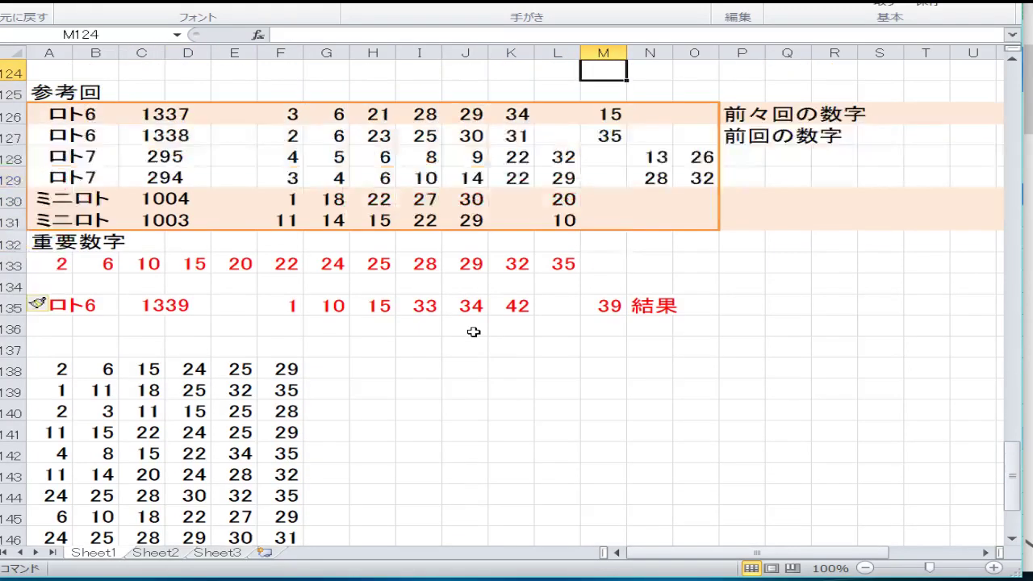
{"action": "key", "text": "Down"}
{"action": "key", "text": "Down"}
{"action": "key", "text": "Down"}
{"action": "key", "text": "Down"}
{"action": "key", "text": "Down"}
{"action": "key", "text": "Down"}
{"action": "key", "text": "Down"}
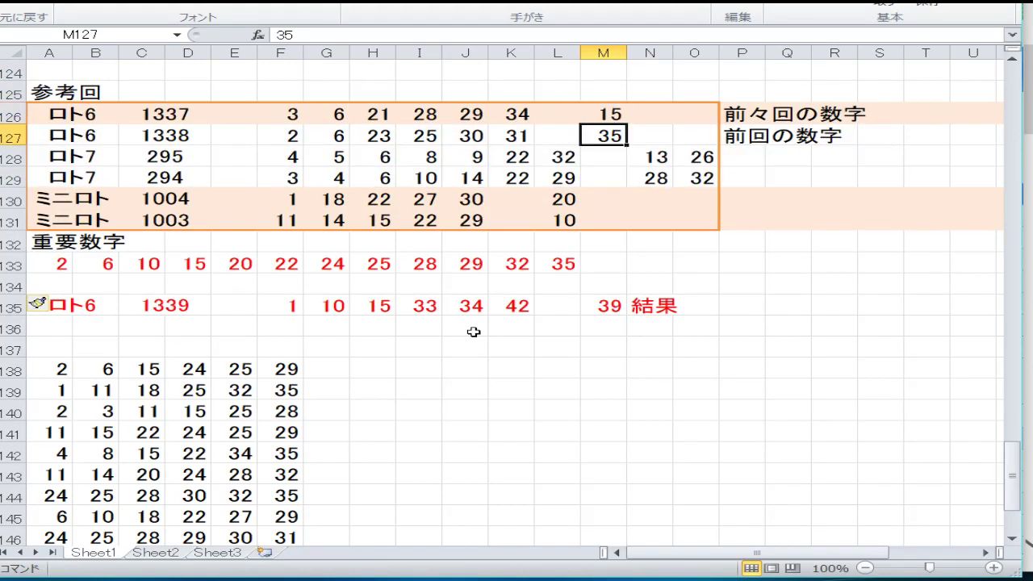
{"action": "key", "text": "Left"}
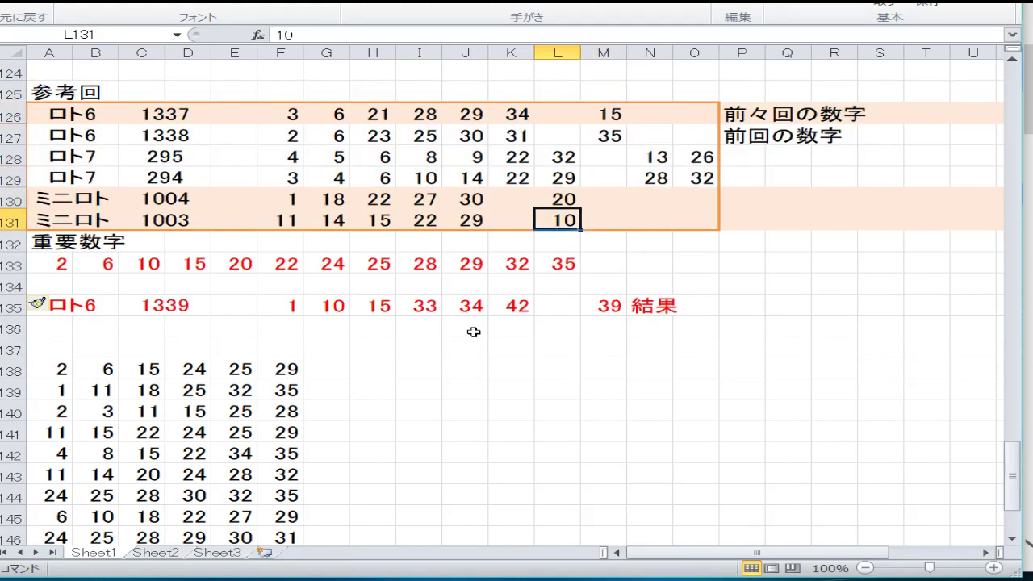
{"action": "key", "text": "Right"}
{"action": "key", "text": "Up"}
{"action": "key", "text": "Up"}
{"action": "key", "text": "Up"}
{"action": "key", "text": "Up"}
{"action": "key", "text": "Up"}
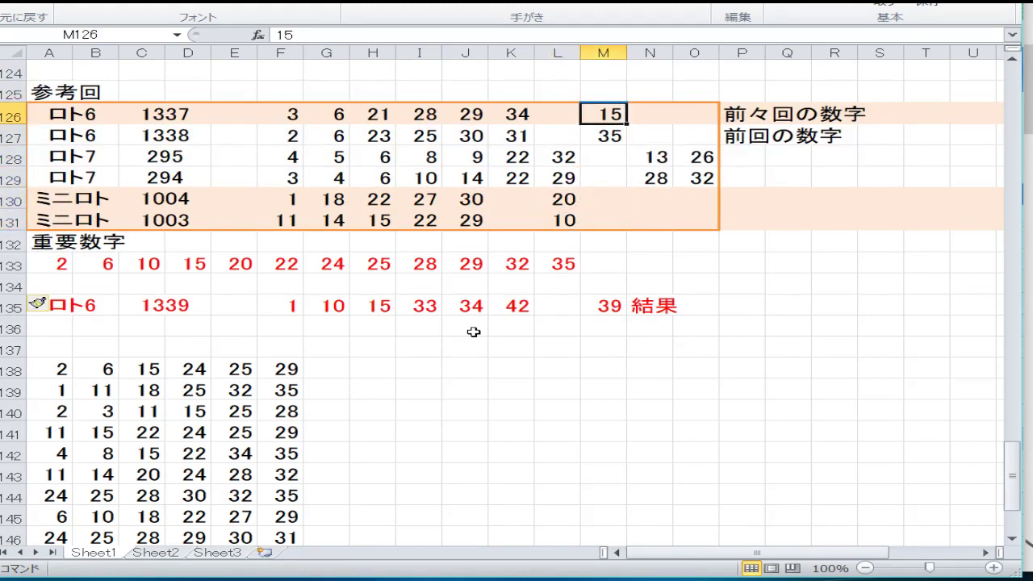
{"action": "key", "text": "Down"}
{"action": "key", "text": "Down"}
{"action": "key", "text": "Down"}
{"action": "key", "text": "Down"}
{"action": "key", "text": "Down"}
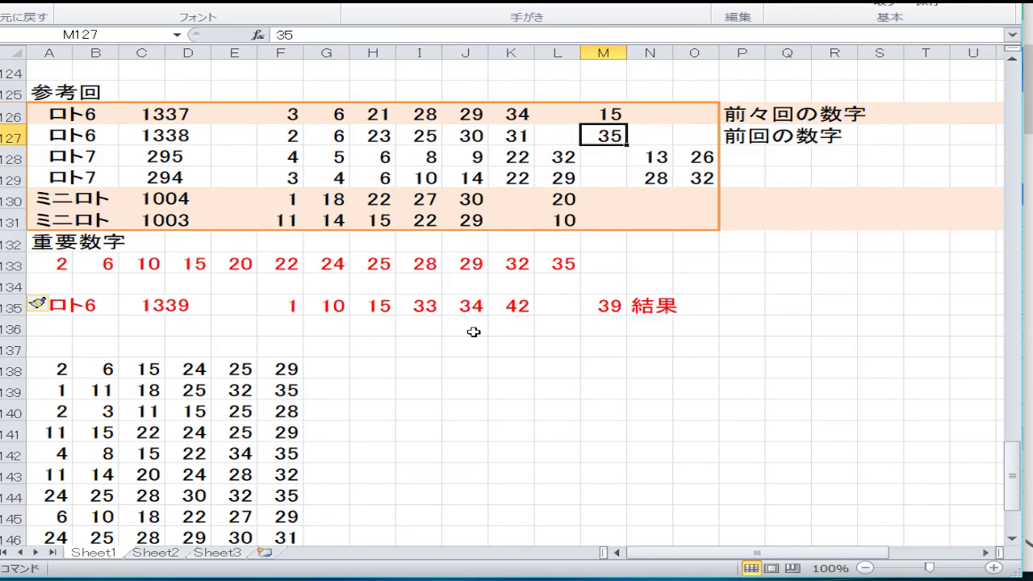
{"action": "key", "text": "Left"}
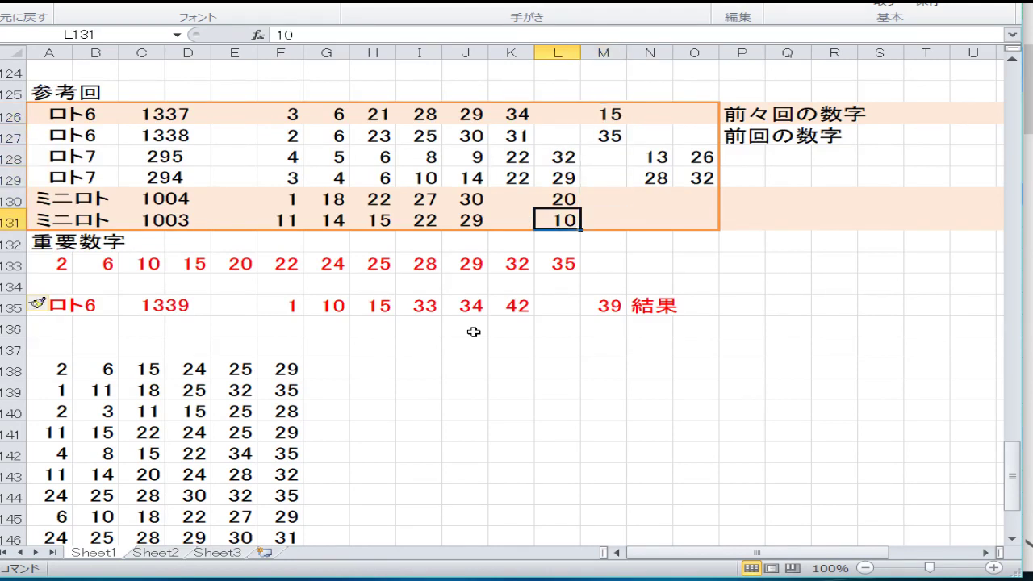
{"action": "key", "text": "Right"}
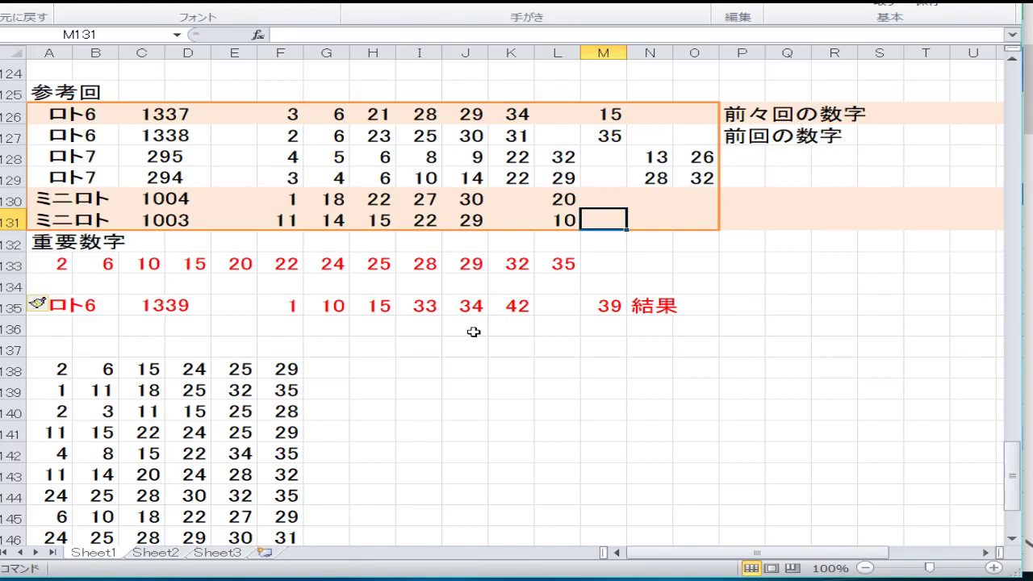
- Examine the predicted number combinations in rows 138 to 153 below the draw 1339 result
{"action": "key", "text": "Left"}
{"action": "key", "text": "Left"}
{"action": "key", "text": "Left"}
{"action": "key", "text": "Left"}
{"action": "key", "text": "Down"}
{"action": "key", "text": "Down"}
{"action": "key", "text": "Down"}
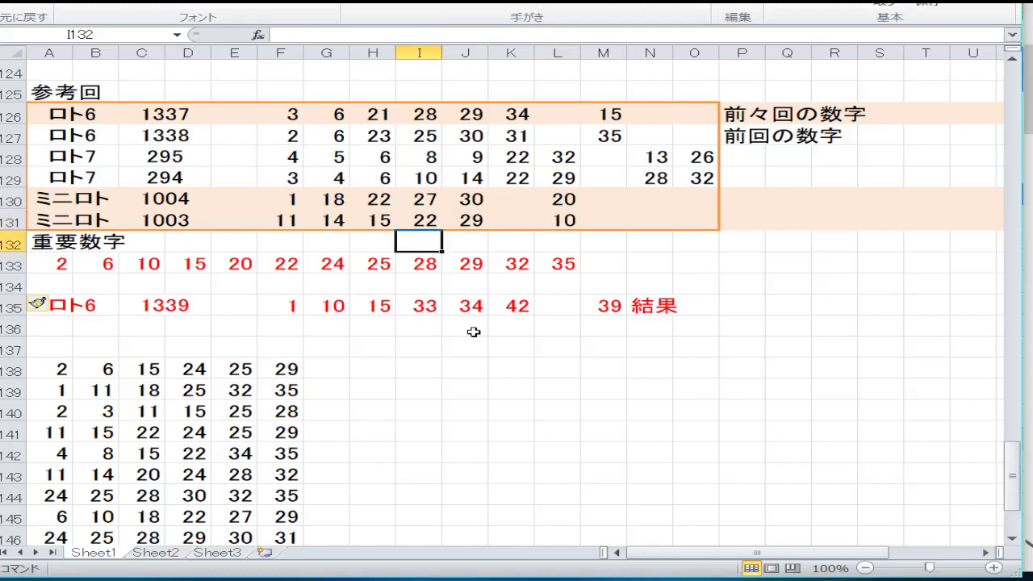
{"action": "key", "text": "Down"}
{"action": "key", "text": "Down"}
{"action": "key", "text": "Down"}
{"action": "key", "text": "Down"}
{"action": "key", "text": "Down"}
{"action": "key", "text": "Down"}
{"action": "key", "text": "Down"}
{"action": "key", "text": "Down"}
{"action": "key", "text": "Down"}
{"action": "key", "text": "Down"}
{"action": "key", "text": "Down"}
{"action": "key", "text": "Down"}
{"action": "key", "text": "Down"}
{"action": "key", "text": "Down"}
{"action": "key", "text": "Down"}
{"action": "key", "text": "Down"}
{"action": "key", "text": "Down"}
{"action": "key", "text": "Down"}
{"action": "key", "text": "Down"}
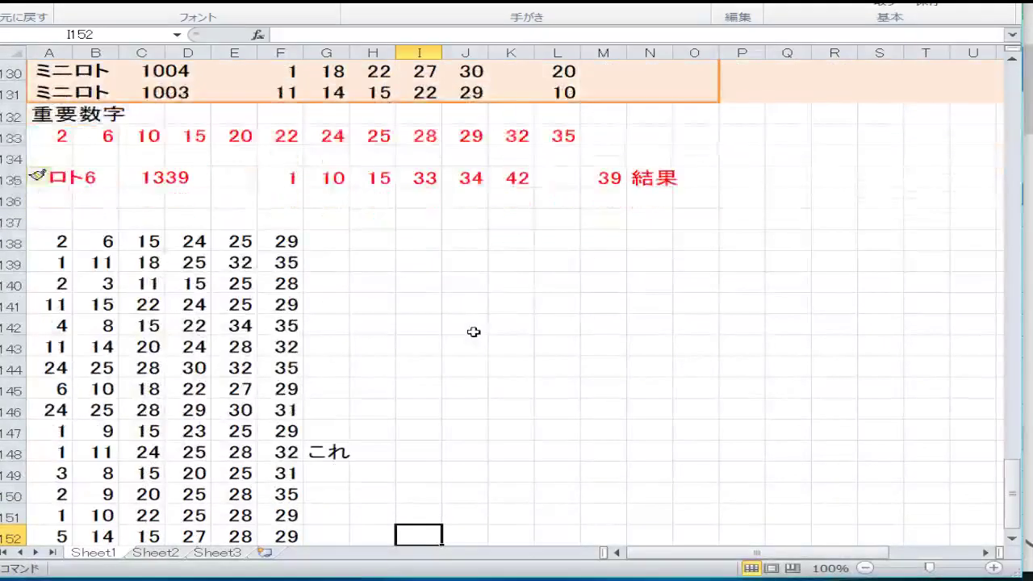
{"action": "key", "text": "Down"}
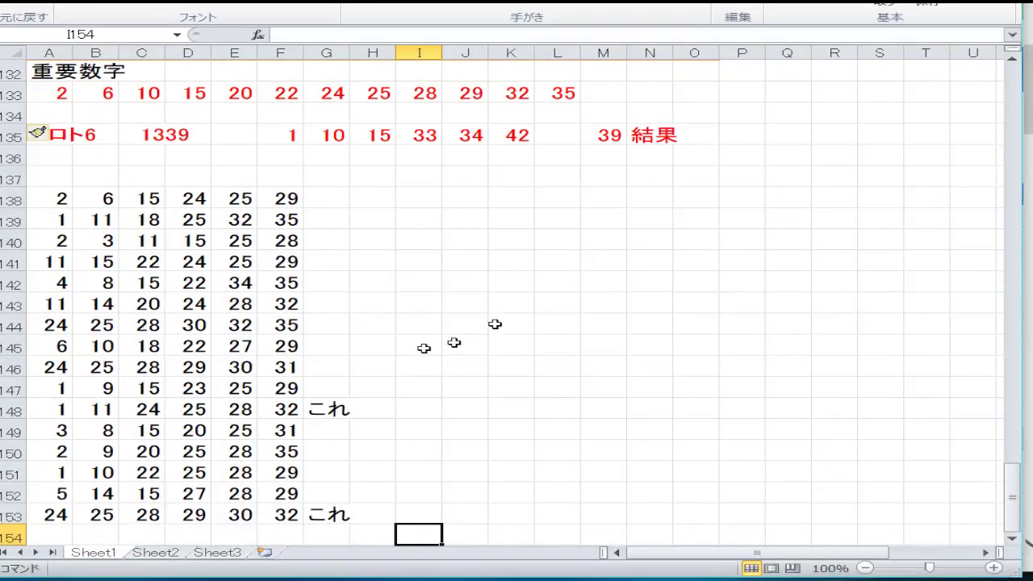
- Fill the matching 1s in cells A139, A147, A148 and A151 of the predicted combinations with yellow
{"action": "left_click", "coordinate": [58, 220]}
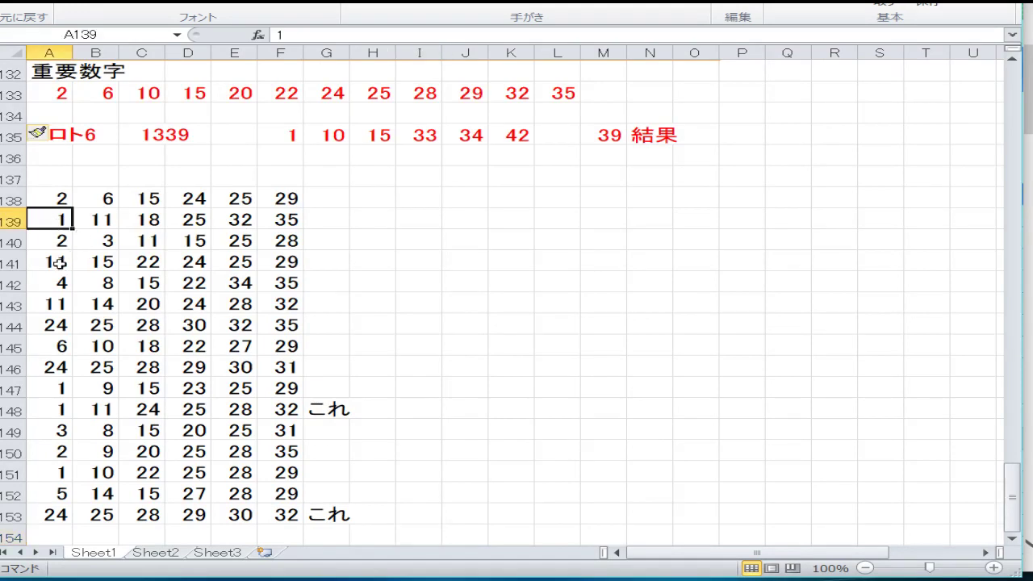
{"action": "left_click", "coordinate": [47, 388], "text": "ctrl"}
{"action": "left_click", "coordinate": [46, 408], "text": "ctrl"}
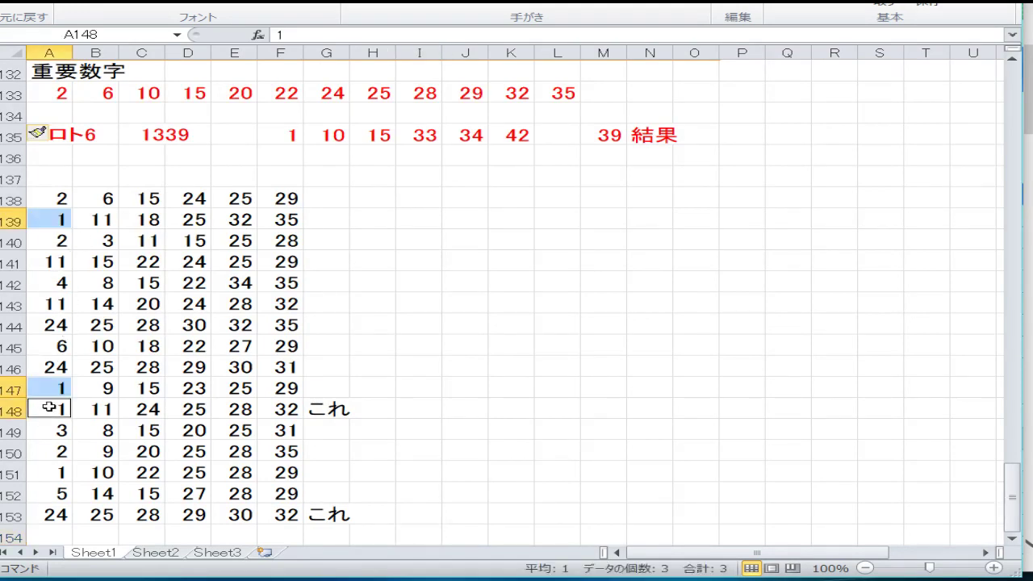
{"action": "left_click", "coordinate": [58, 471], "text": "ctrl"}
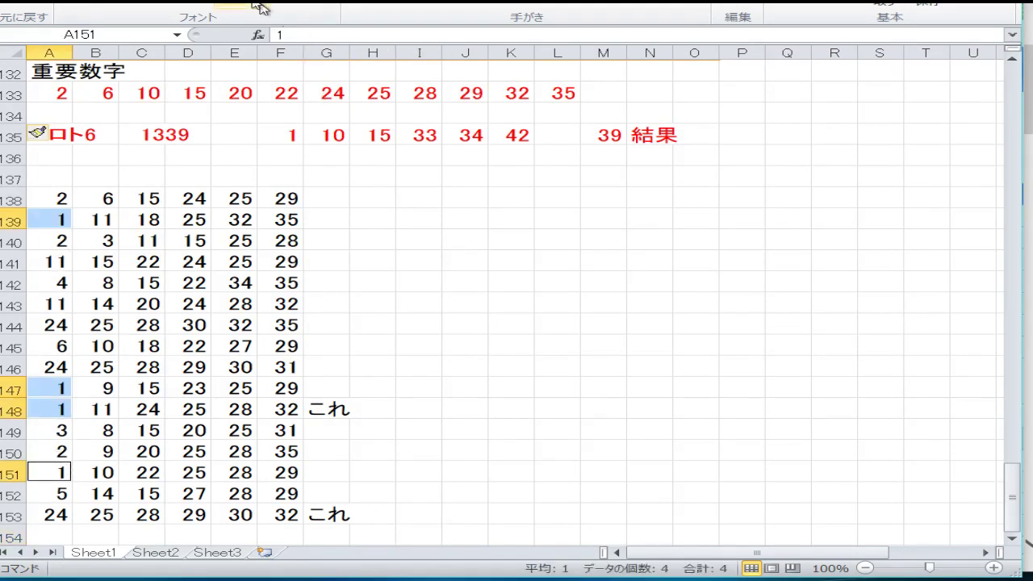
{"action": "left_click", "coordinate": [225, 5]}
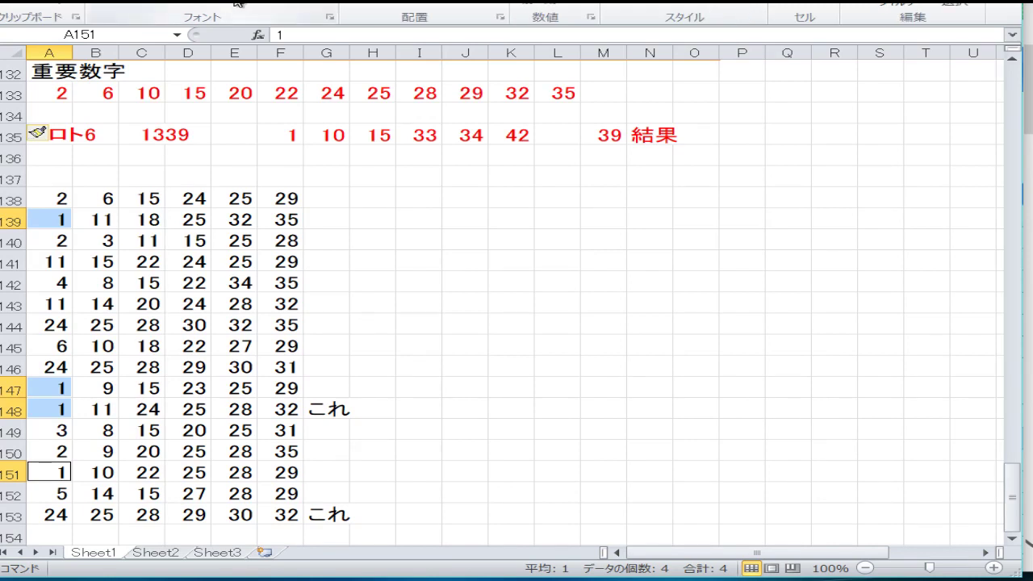
- Fill the matching 10s in B145 and B151 and the 15s in B141, C142, C147 and C152 with yellow
{"action": "left_click", "coordinate": [103, 342]}
{"action": "left_click", "coordinate": [101, 472], "text": "ctrl"}
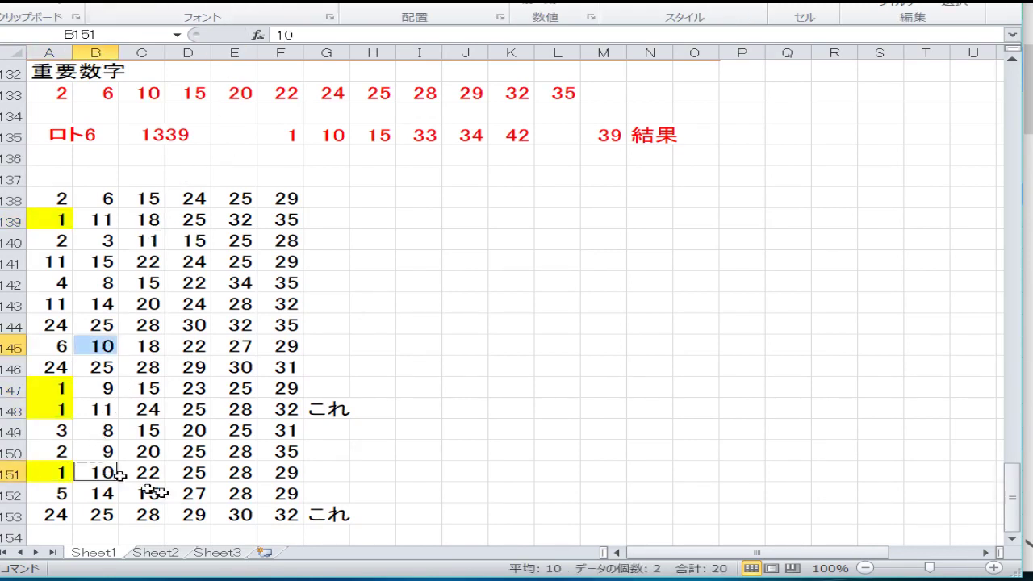
{"action": "left_click", "coordinate": [150, 494], "text": "ctrl"}
{"action": "left_click", "coordinate": [143, 390], "text": "ctrl"}
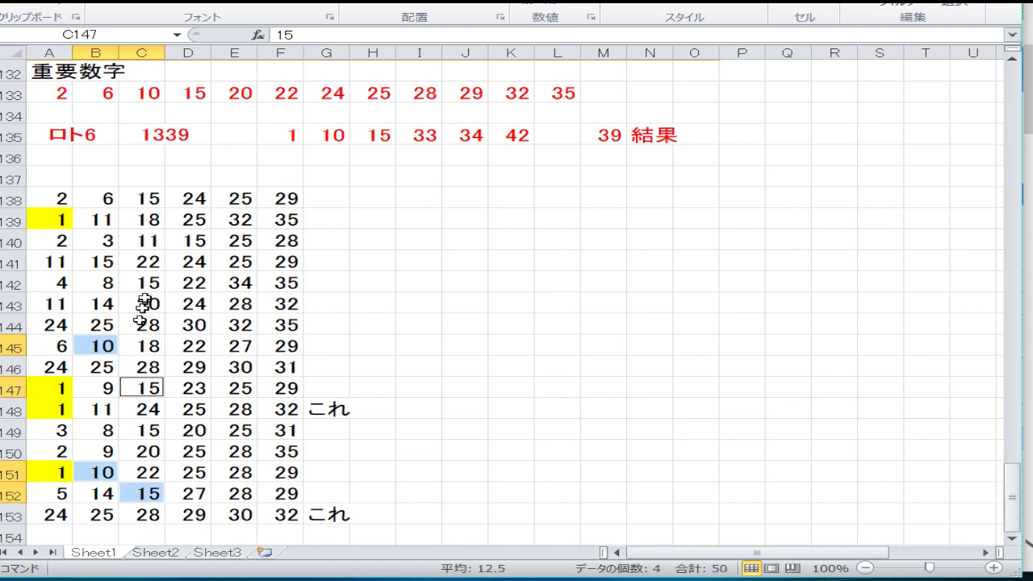
{"action": "left_click", "coordinate": [143, 287], "text": "ctrl"}
{"action": "left_click", "coordinate": [93, 260], "text": "ctrl"}
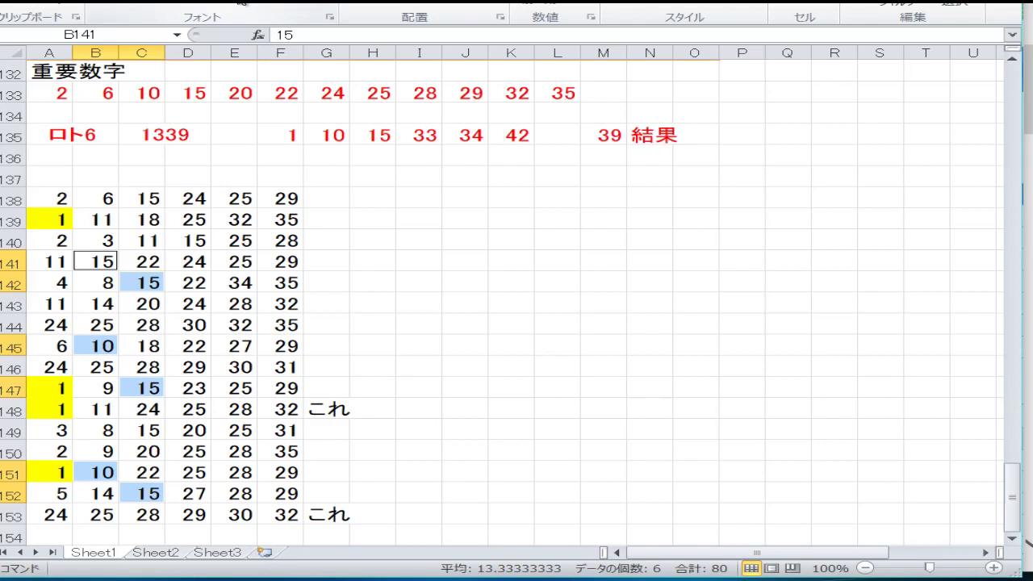
{"action": "left_click", "coordinate": [242, 6]}
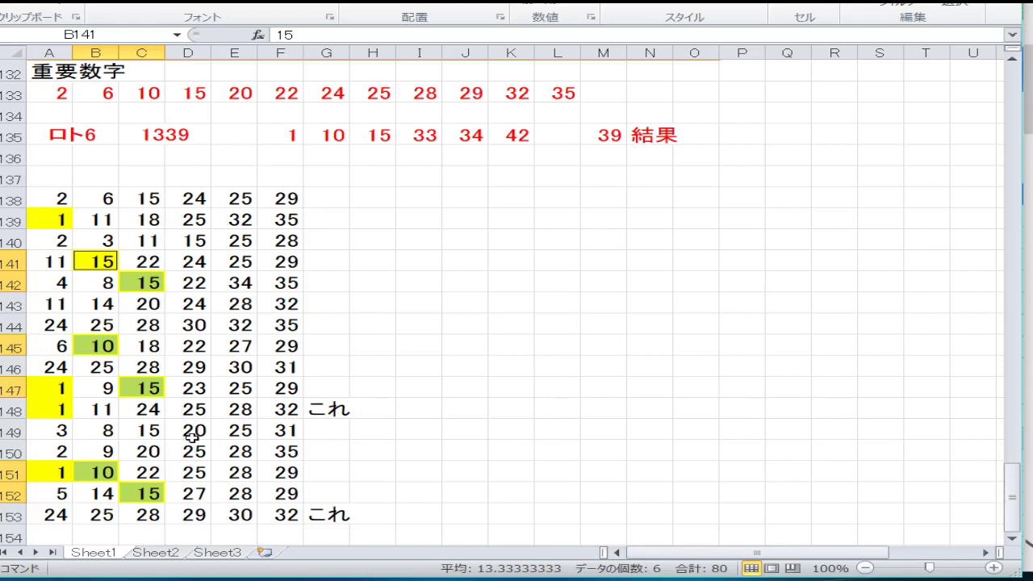
- Fill the matching 34 in cell E142 of the predicted combinations with yellow
{"action": "left_click", "coordinate": [242, 288]}
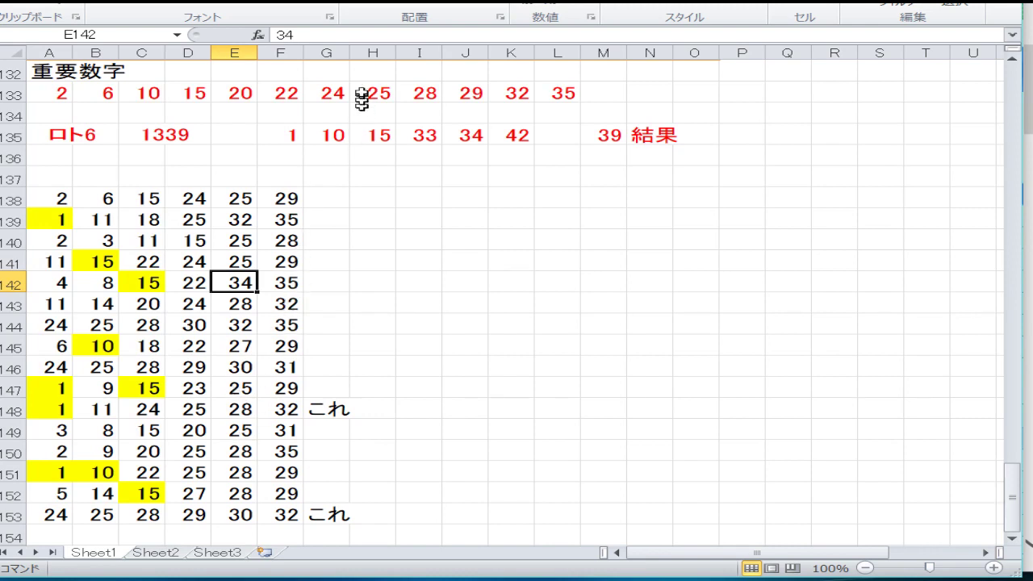
{"action": "left_click", "coordinate": [247, 6]}
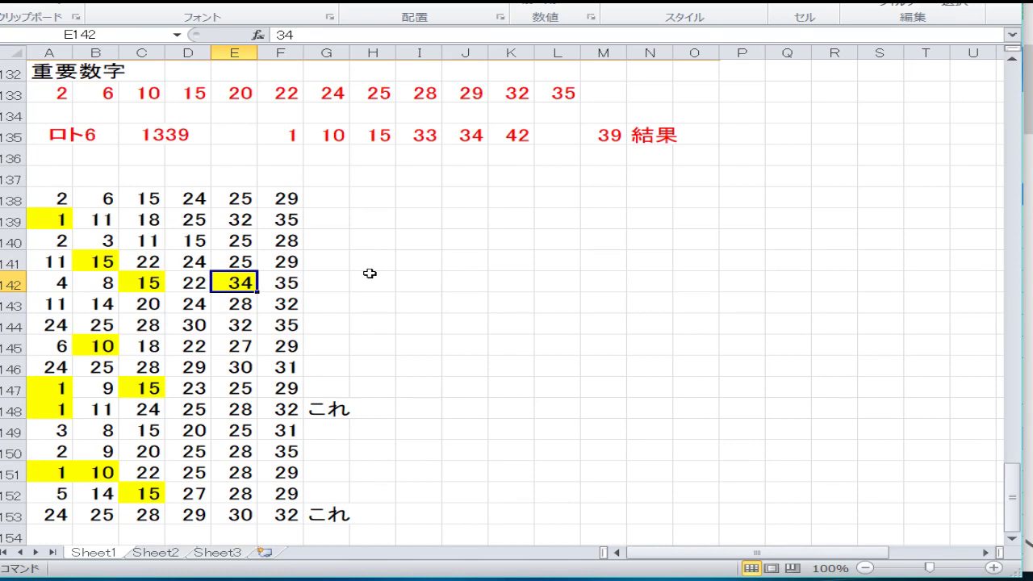
{"action": "left_click", "coordinate": [370, 273]}
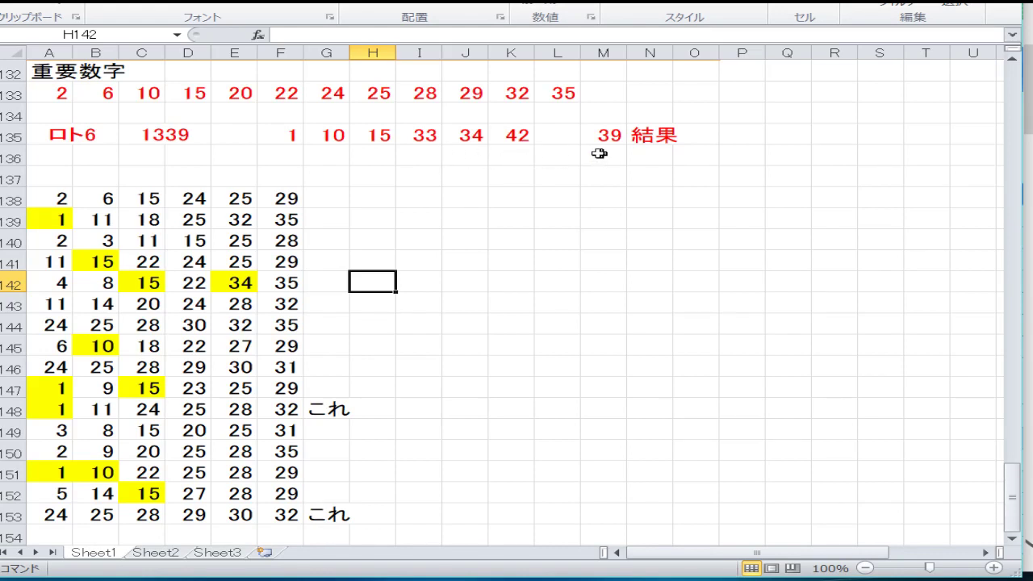
- Compare the draw 1339 numbers and bonus number in row 135 with the predicted combinations below
{"action": "left_click", "coordinate": [283, 384]}
{"action": "left_click", "coordinate": [381, 369]}
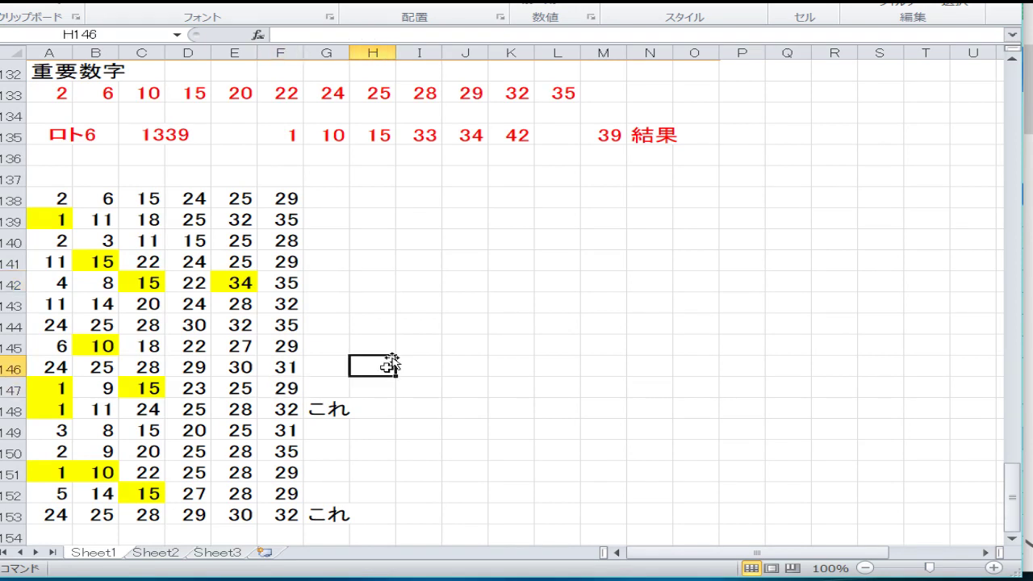
{"action": "left_click", "coordinate": [290, 384]}
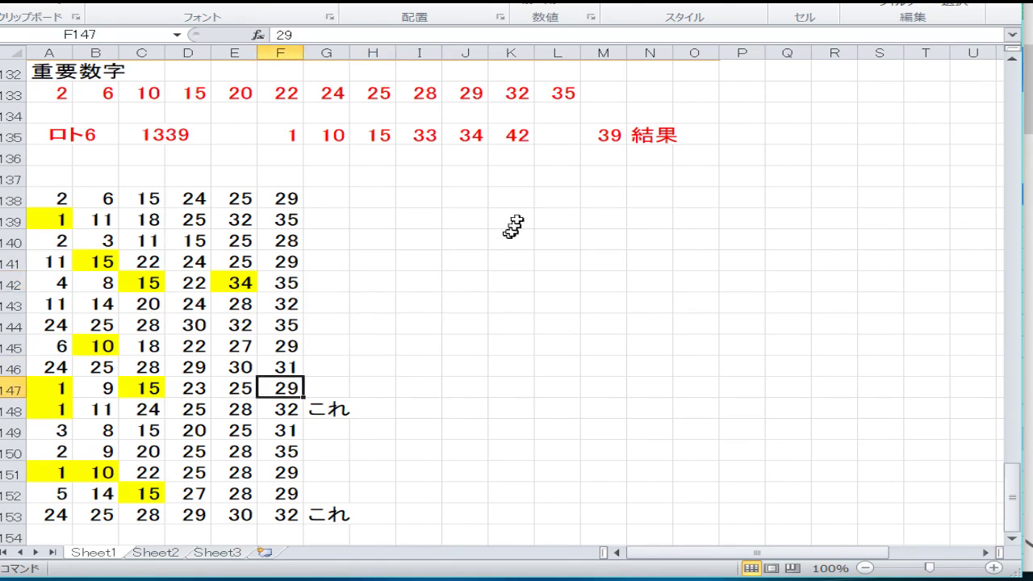
{"action": "left_click", "coordinate": [605, 144]}
{"action": "left_click", "coordinate": [287, 513]}
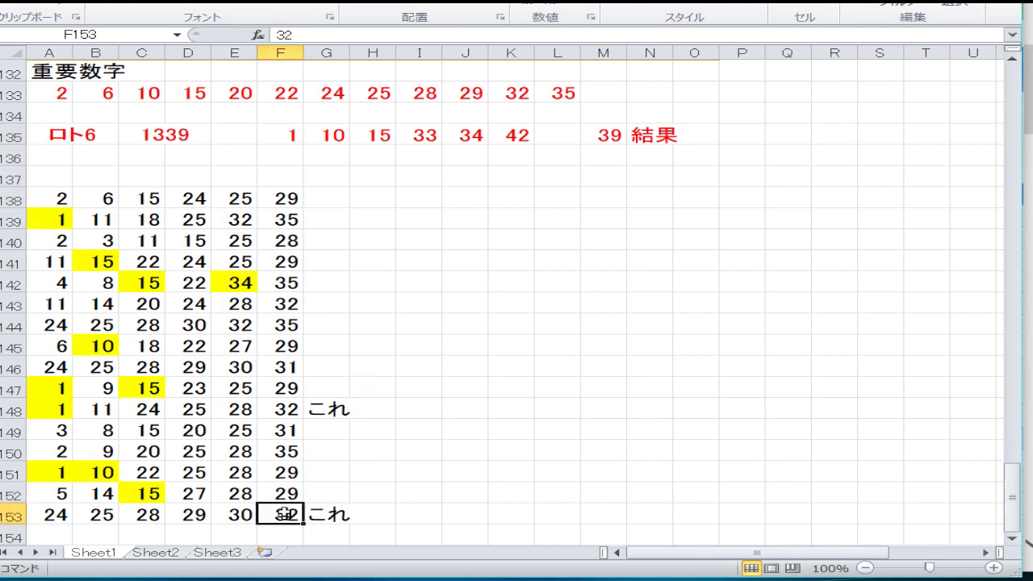
{"action": "left_click", "coordinate": [501, 140]}
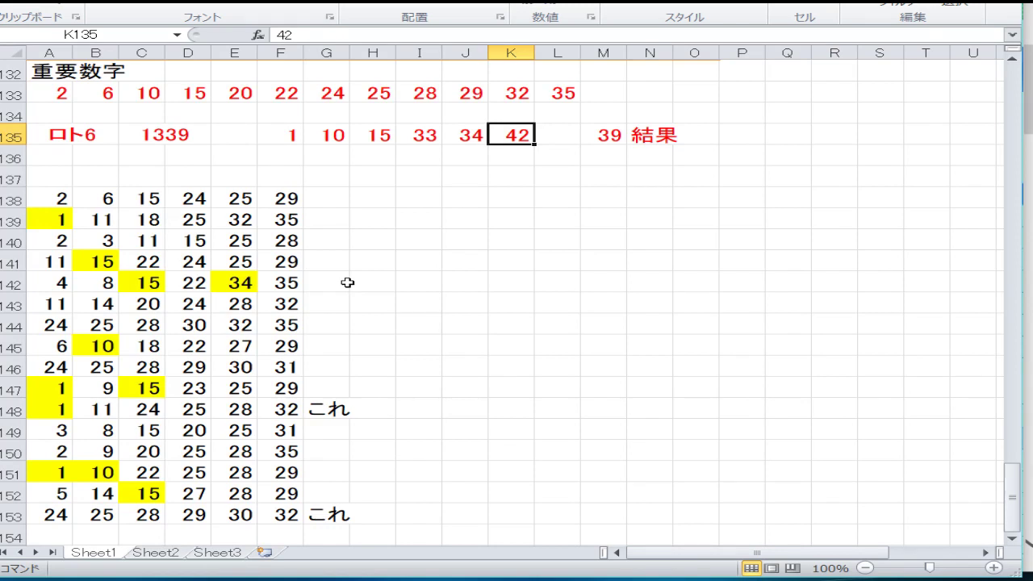
{"action": "key", "text": "Right"}
{"action": "key", "text": "Right"}
{"action": "key", "text": "Left"}
{"action": "key", "text": "Left"}
{"action": "key", "text": "Left"}
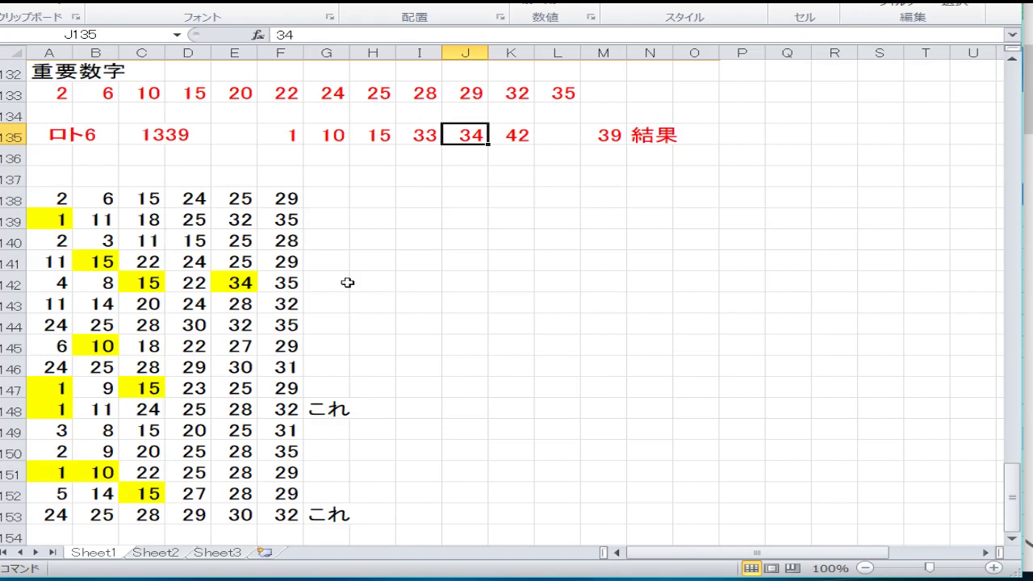
{"action": "key", "text": "Left"}
{"action": "key", "text": "Left"}
{"action": "key", "text": "Left"}
{"action": "key", "text": "Left"}
{"action": "key", "text": "Left"}
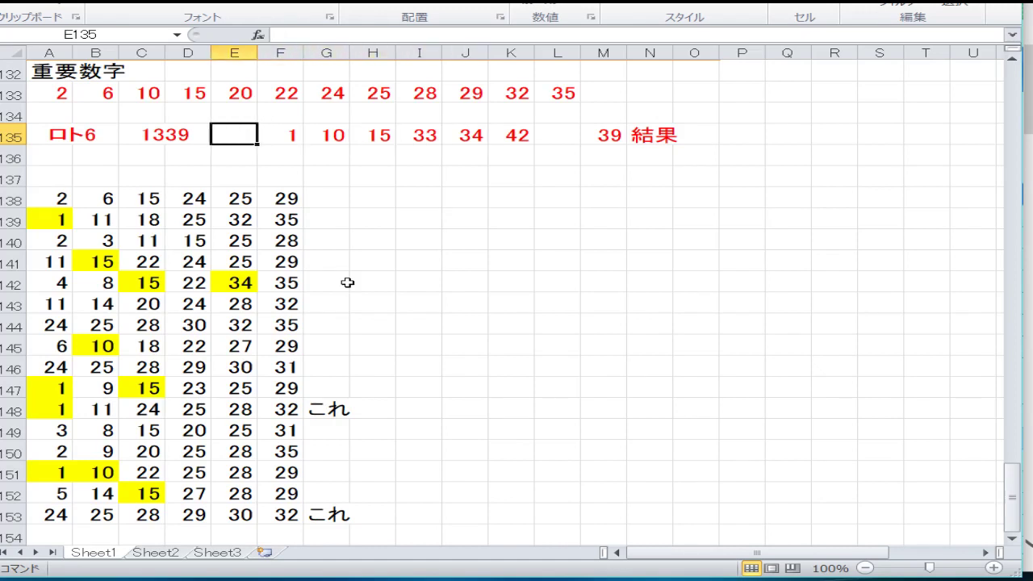
- Go through the 重要数字 in A133 to L133 and check them against the draw 1339 result
{"action": "key", "text": "Left"}
{"action": "key", "text": "Left"}
{"action": "key", "text": "Up"}
{"action": "key", "text": "Up"}
{"action": "key", "text": "Left"}
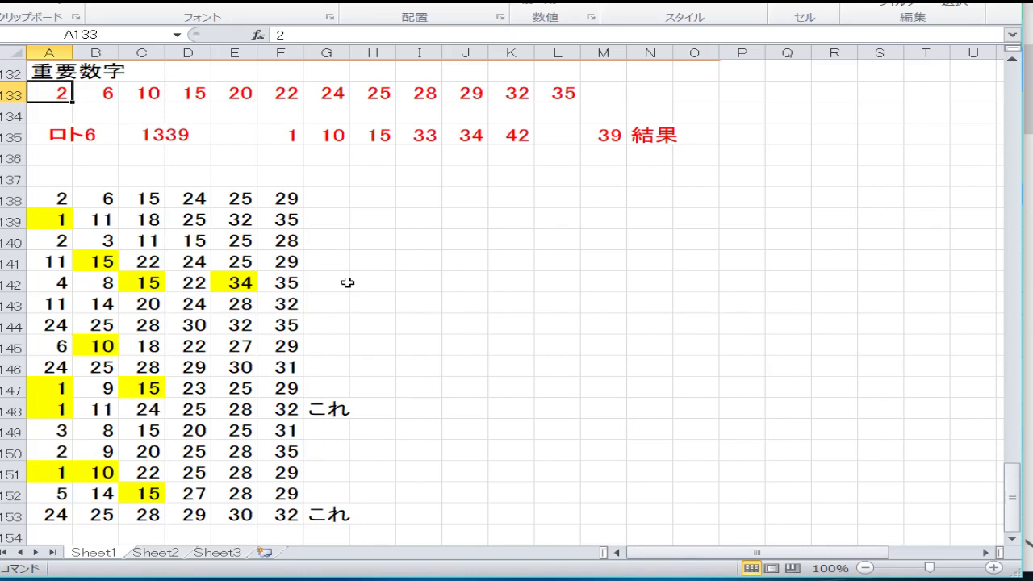
{"action": "key", "text": "Right"}
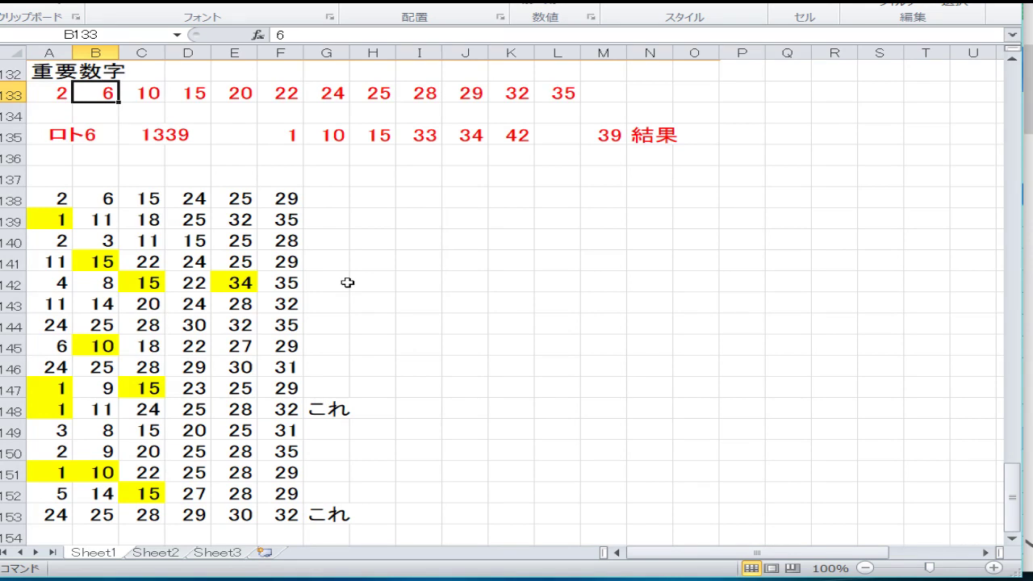
{"action": "key", "text": "Right"}
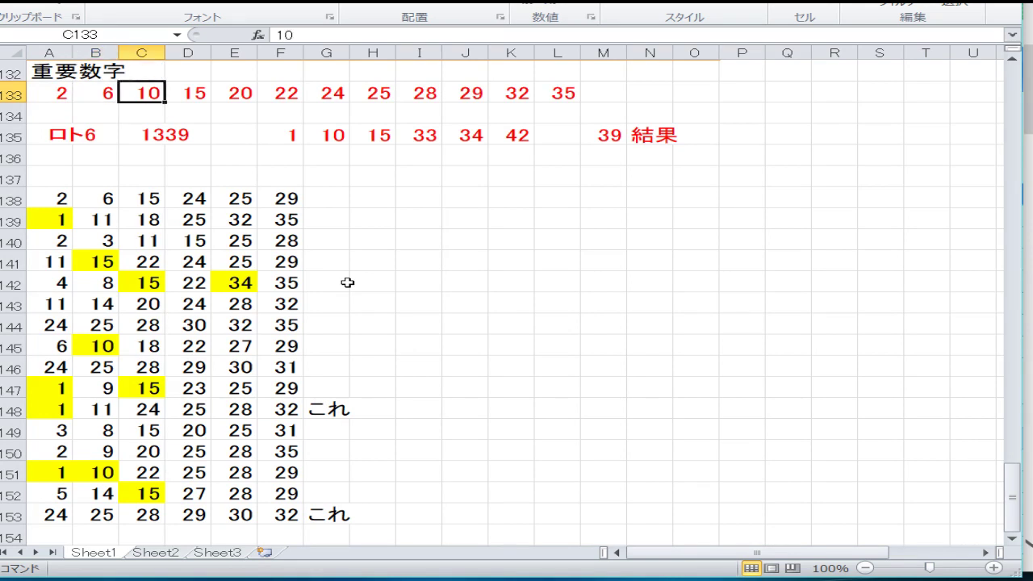
{"action": "key", "text": "Right"}
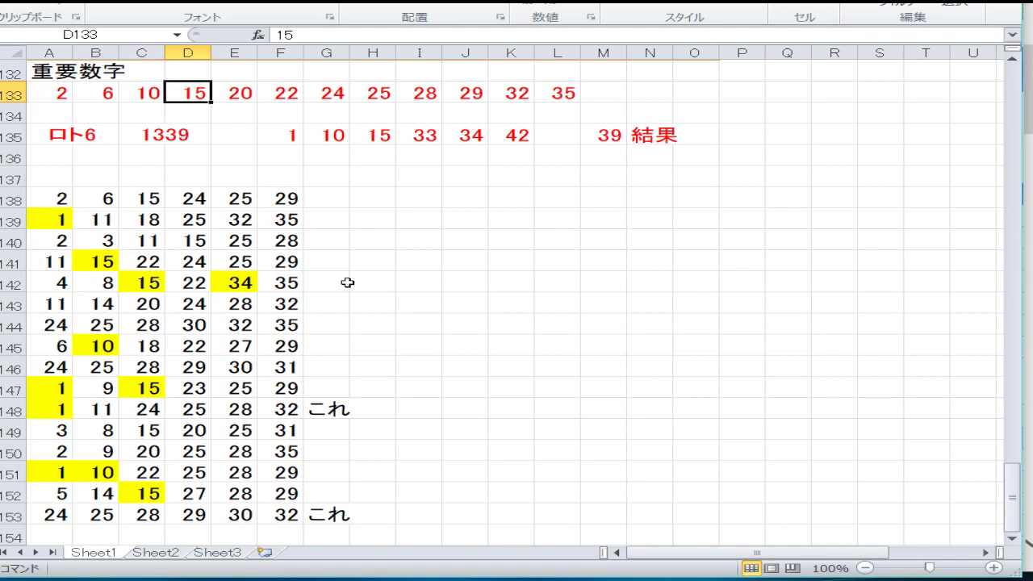
{"action": "key", "text": "Right"}
{"action": "key", "text": "Right"}
{"action": "key", "text": "Right"}
{"action": "key", "text": "Right"}
{"action": "key", "text": "Right"}
{"action": "key", "text": "Right"}
{"action": "key", "text": "Right"}
{"action": "key", "text": "Right"}
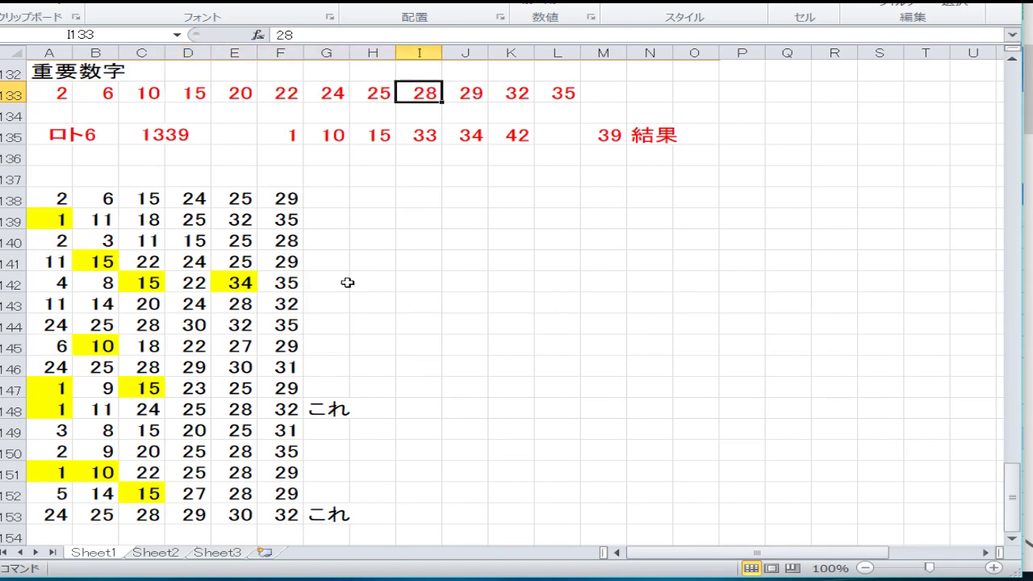
{"action": "key", "text": "Left"}
{"action": "key", "text": "Left"}
{"action": "key", "text": "Left"}
{"action": "key", "text": "Left"}
{"action": "key", "text": "Left"}
{"action": "key", "text": "Left"}
{"action": "key", "text": "Left"}
{"action": "key", "text": "Left"}
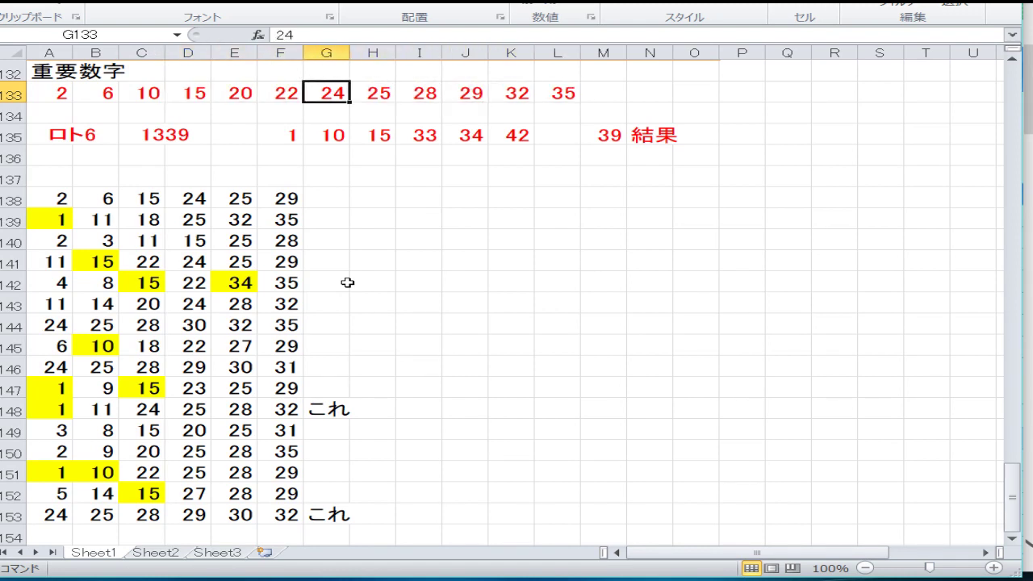
{"action": "key", "text": "Right"}
{"action": "key", "text": "Right"}
{"action": "key", "text": "Right"}
{"action": "key", "text": "Right"}
{"action": "key", "text": "Right"}
{"action": "key", "text": "Right"}
{"action": "key", "text": "Right"}
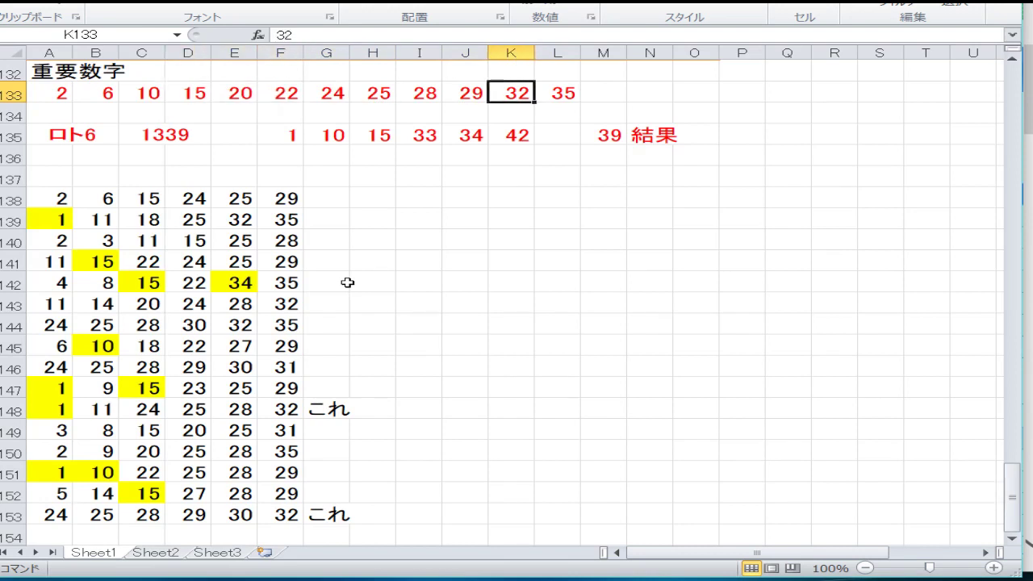
{"action": "key", "text": "Right"}
{"action": "key", "text": "Left"}
{"action": "key", "text": "Left"}
{"action": "key", "text": "Left"}
{"action": "key", "text": "Left"}
{"action": "key", "text": "Left"}
{"action": "key", "text": "Left"}
{"action": "key", "text": "Left"}
{"action": "key", "text": "Left"}
{"action": "key", "text": "Left"}
{"action": "key", "text": "Left"}
{"action": "key", "text": "Left"}
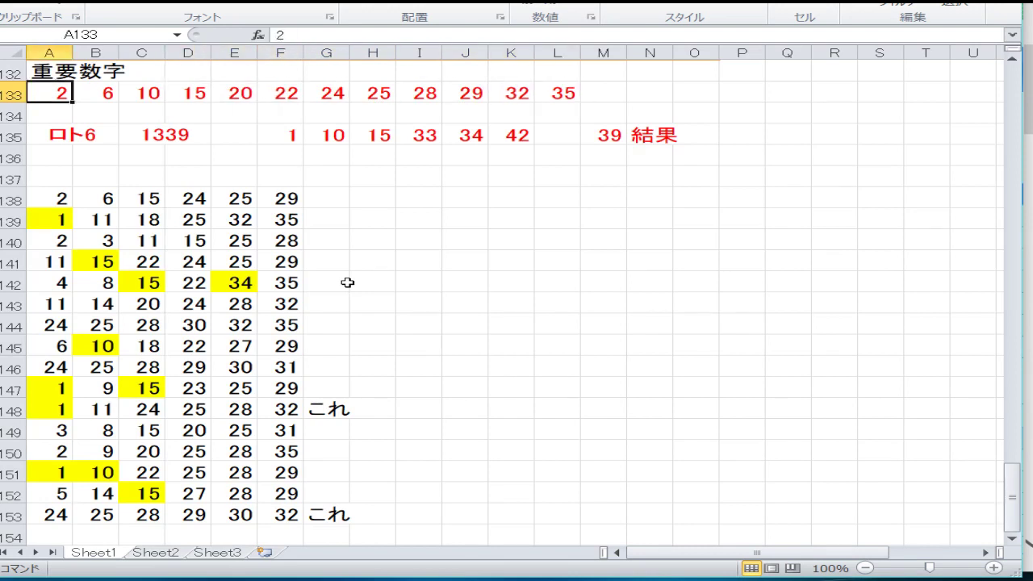
- Review the first numbers of the predicted combinations in column A, rows 138 to 153
{"action": "key", "text": "Down"}
{"action": "key", "text": "Down"}
{"action": "key", "text": "Down"}
{"action": "key", "text": "Down"}
{"action": "key", "text": "Down"}
{"action": "key", "text": "Down"}
{"action": "key", "text": "Down"}
{"action": "key", "text": "Down"}
{"action": "key", "text": "Down"}
{"action": "key", "text": "Down"}
{"action": "key", "text": "Down"}
{"action": "key", "text": "Down"}
{"action": "key", "text": "Down"}
{"action": "key", "text": "Down"}
{"action": "key", "text": "Down"}
{"action": "key", "text": "Down"}
{"action": "key", "text": "Down"}
{"action": "key", "text": "Down"}
{"action": "key", "text": "Down"}
{"action": "key", "text": "Down"}
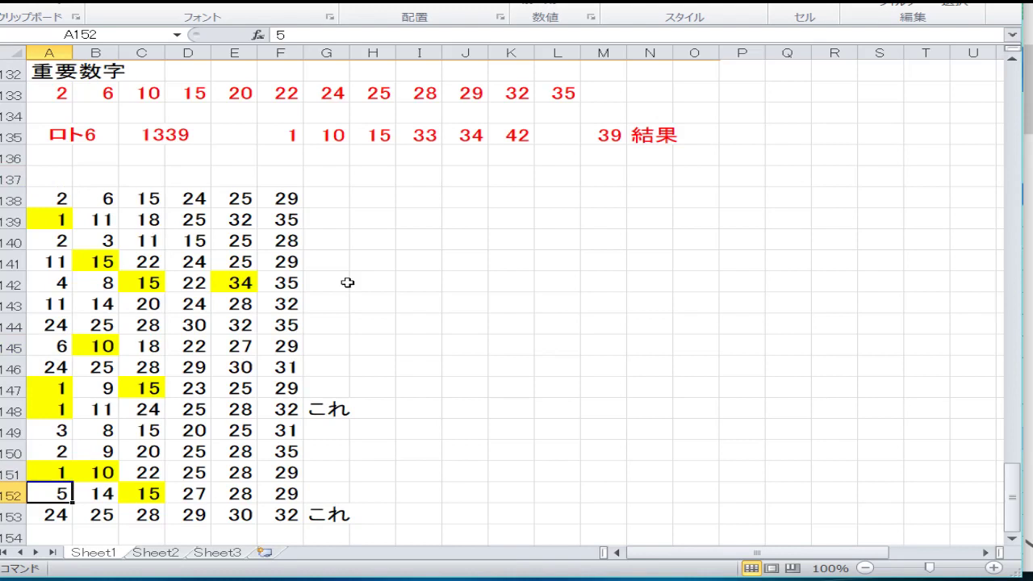
{"action": "key", "text": "Up"}
{"action": "key", "text": "Up"}
{"action": "key", "text": "Up"}
{"action": "key", "text": "Up"}
{"action": "key", "text": "Up"}
{"action": "key", "text": "Up"}
{"action": "key", "text": "Up"}
{"action": "key", "text": "Up"}
{"action": "key", "text": "Up"}
{"action": "key", "text": "Up"}
{"action": "key", "text": "Up"}
{"action": "key", "text": "Up"}
{"action": "key", "text": "Up"}
{"action": "key", "text": "Up"}
{"action": "key", "text": "Up"}
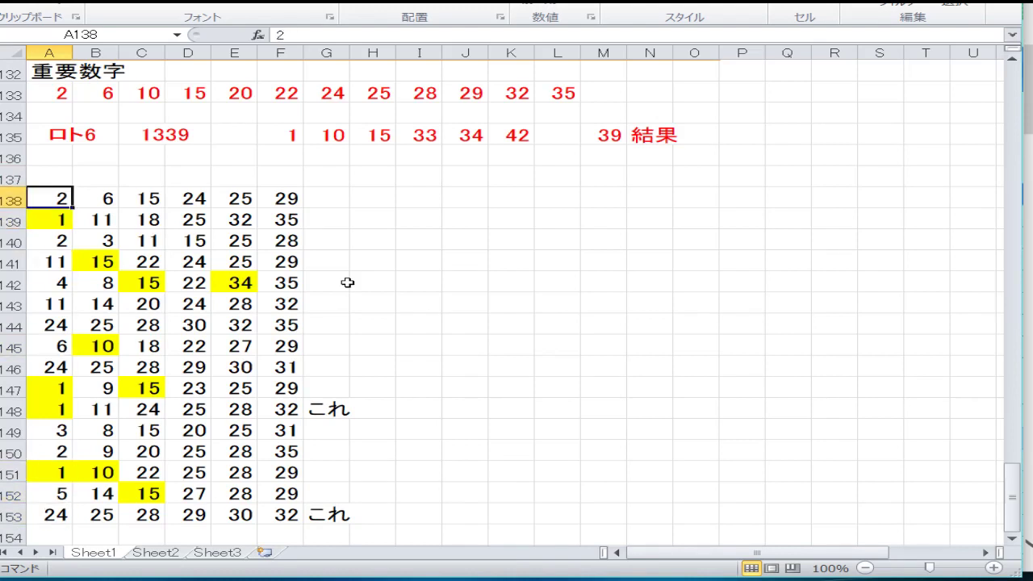
- Review the last numbers of the predicted combinations in column F, from row 138 down
{"action": "key", "text": "Right"}
{"action": "key", "text": "Right"}
{"action": "key", "text": "Right"}
{"action": "key", "text": "Right"}
{"action": "key", "text": "Right"}
{"action": "key", "text": "Down"}
{"action": "key", "text": "Down"}
{"action": "key", "text": "Down"}
{"action": "key", "text": "Down"}
{"action": "key", "text": "Down"}
{"action": "key", "text": "Down"}
{"action": "key", "text": "Down"}
{"action": "key", "text": "Down"}
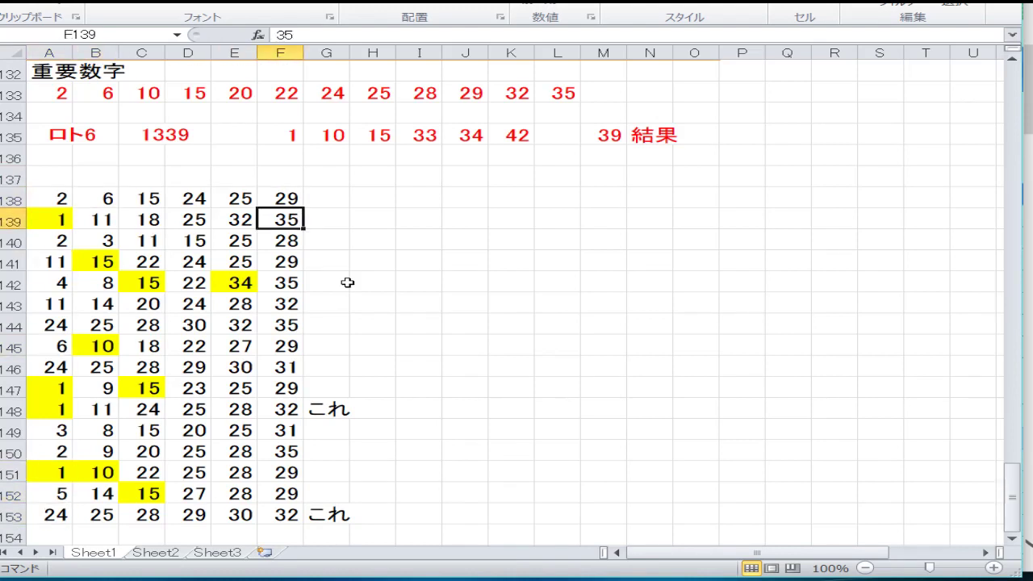
{"action": "key", "text": "Down"}
{"action": "key", "text": "Down"}
{"action": "key", "text": "Down"}
{"action": "key", "text": "Down"}
{"action": "key", "text": "Down"}
{"action": "key", "text": "Down"}
{"action": "key", "text": "Down"}
{"action": "key", "text": "Up"}
{"action": "key", "text": "Up"}
{"action": "key", "text": "Up"}
{"action": "key", "text": "Up"}
{"action": "key", "text": "Up"}
{"action": "key", "text": "Up"}
{"action": "key", "text": "Up"}
{"action": "key", "text": "Up"}
{"action": "key", "text": "Up"}
{"action": "key", "text": "Up"}
{"action": "key", "text": "Up"}
{"action": "key", "text": "Up"}
{"action": "key", "text": "Up"}
{"action": "key", "text": "Up"}
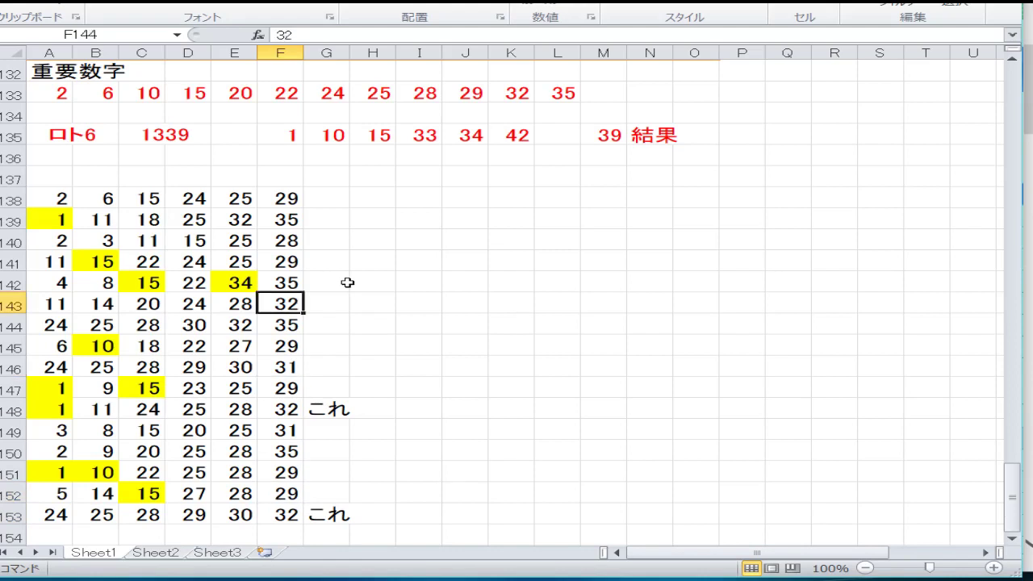
{"action": "key", "text": "Down"}
{"action": "key", "text": "Down"}
{"action": "key", "text": "Down"}
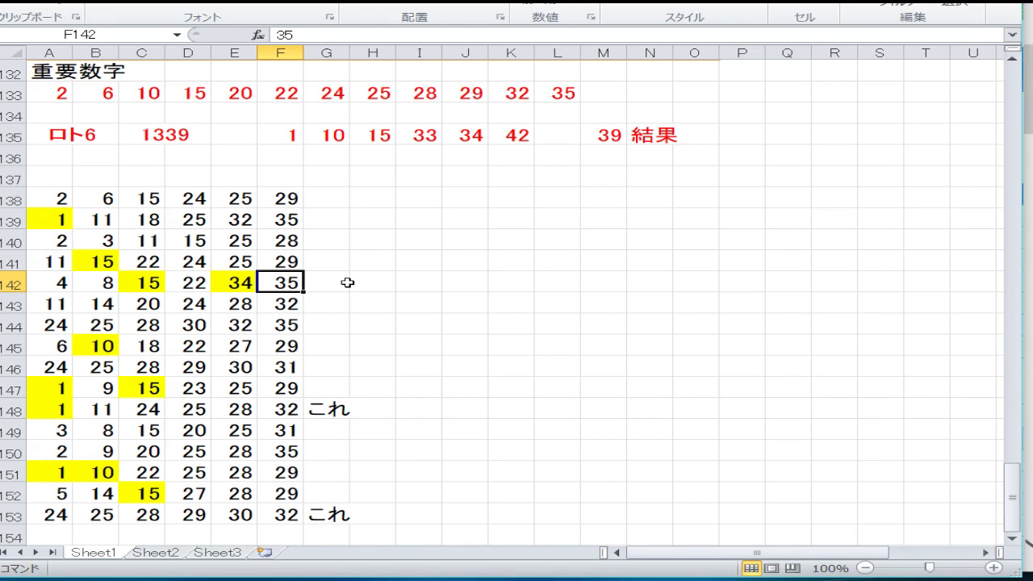
- Examine the predicted combination in row 147, cells A147 to F147, against the draw 1339 result
{"action": "key", "text": "Down"}
{"action": "key", "text": "Down"}
{"action": "key", "text": "Down"}
{"action": "key", "text": "Down"}
{"action": "key", "text": "Down"}
{"action": "key", "text": "Left"}
{"action": "key", "text": "Left"}
{"action": "key", "text": "Left"}
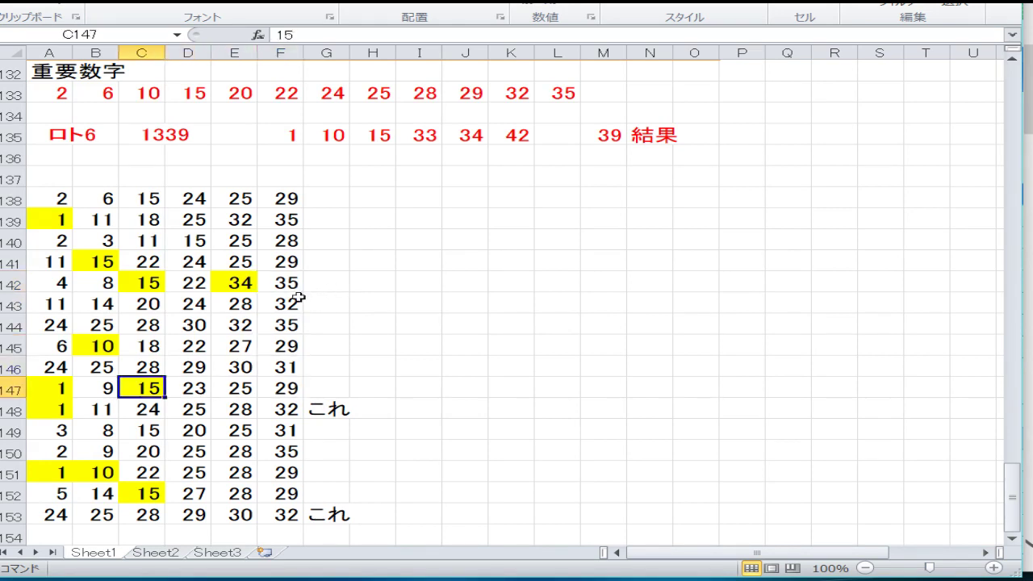
{"action": "key", "text": "Left"}
{"action": "key", "text": "Left"}
{"action": "key", "text": "Right"}
{"action": "key", "text": "Right"}
{"action": "key", "text": "Left"}
{"action": "key", "text": "Left"}
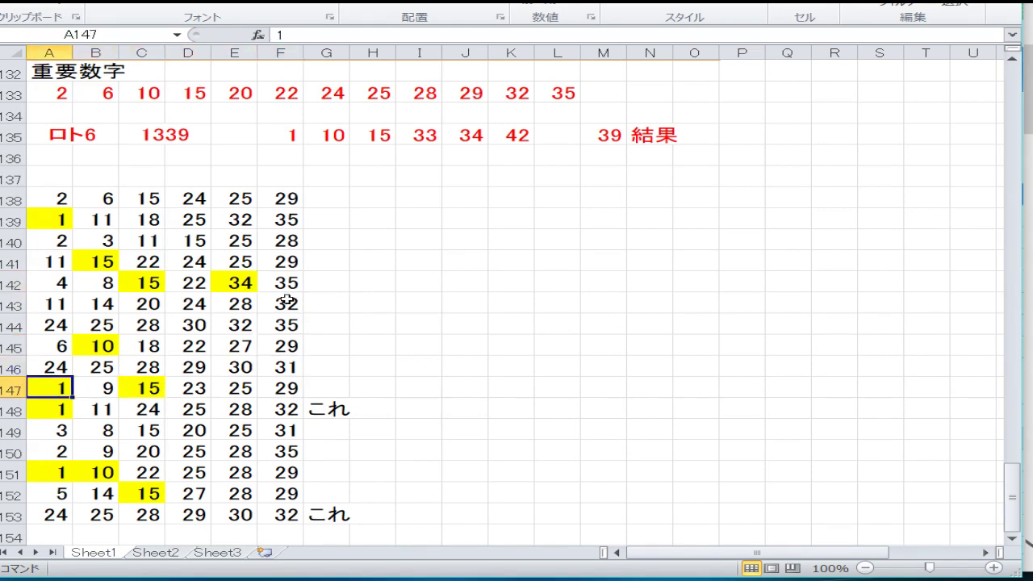
{"action": "key", "text": "Right"}
{"action": "key", "text": "Right"}
{"action": "key", "text": "Left"}
{"action": "key", "text": "Left"}
{"action": "key", "text": "Right"}
{"action": "key", "text": "Right"}
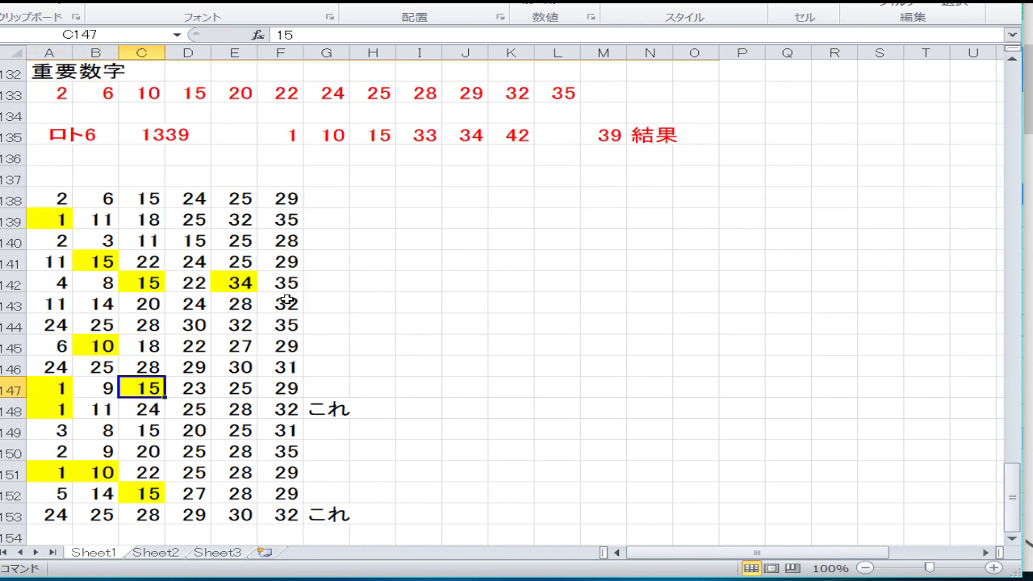
{"action": "key", "text": "Right"}
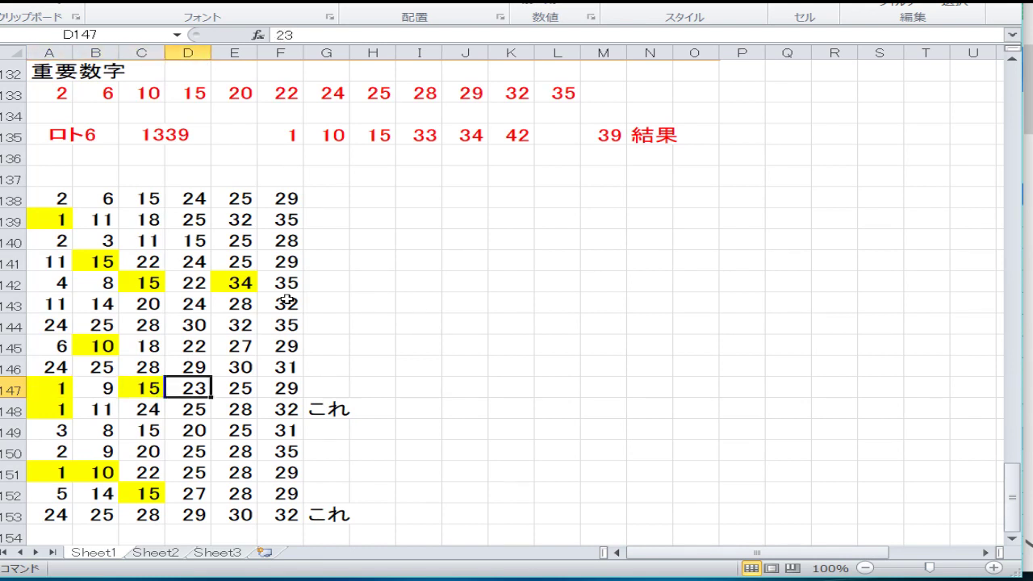
{"action": "key", "text": "Right"}
{"action": "key", "text": "Right"}
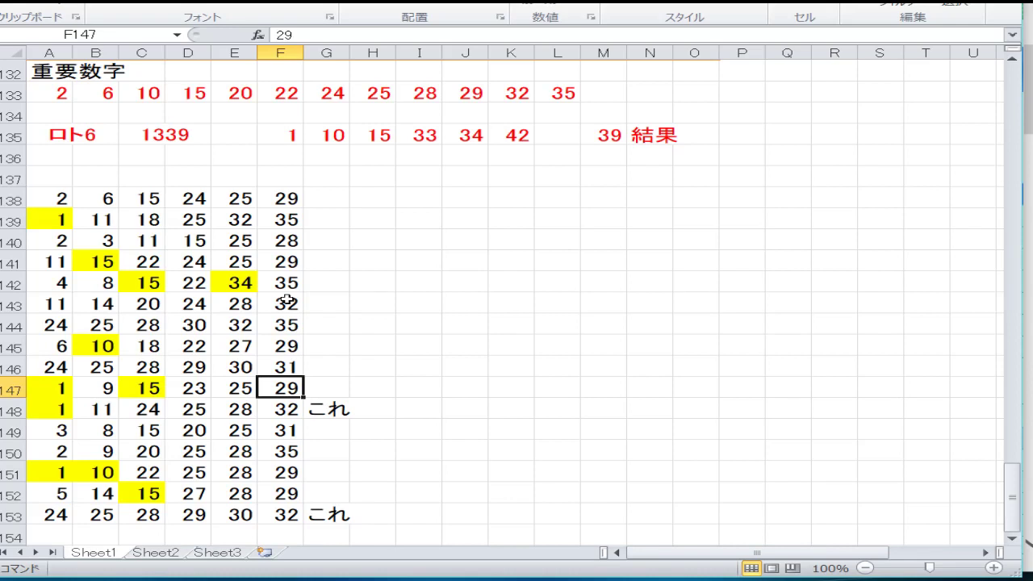
{"action": "key", "text": "Left"}
{"action": "key", "text": "Left"}
{"action": "key", "text": "Left"}
{"action": "key", "text": "Left"}
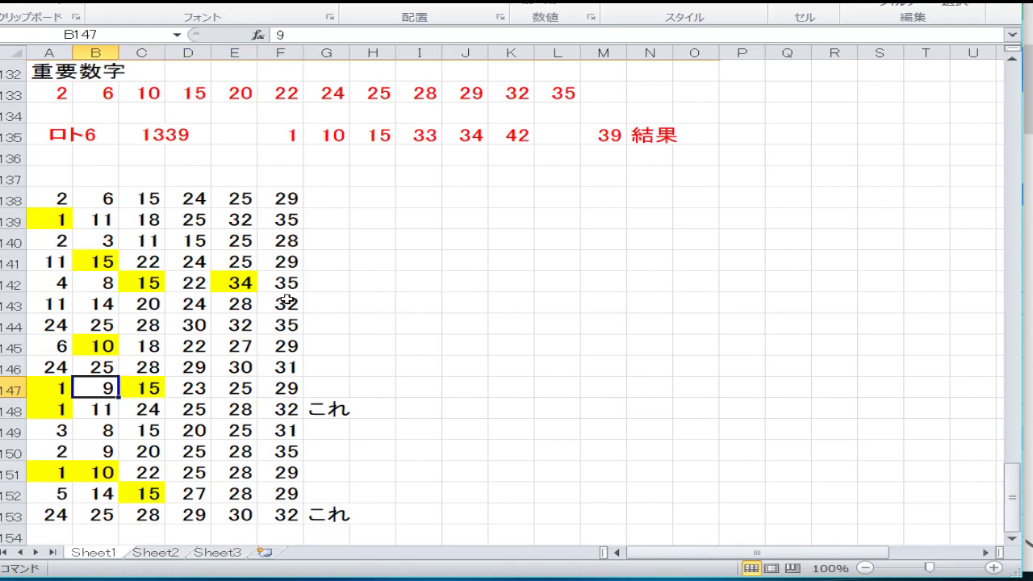
{"action": "key", "text": "Left"}
{"action": "key", "text": "Right"}
{"action": "key", "text": "Right"}
{"action": "key", "text": "Right"}
{"action": "key", "text": "Right"}
{"action": "key", "text": "Right"}
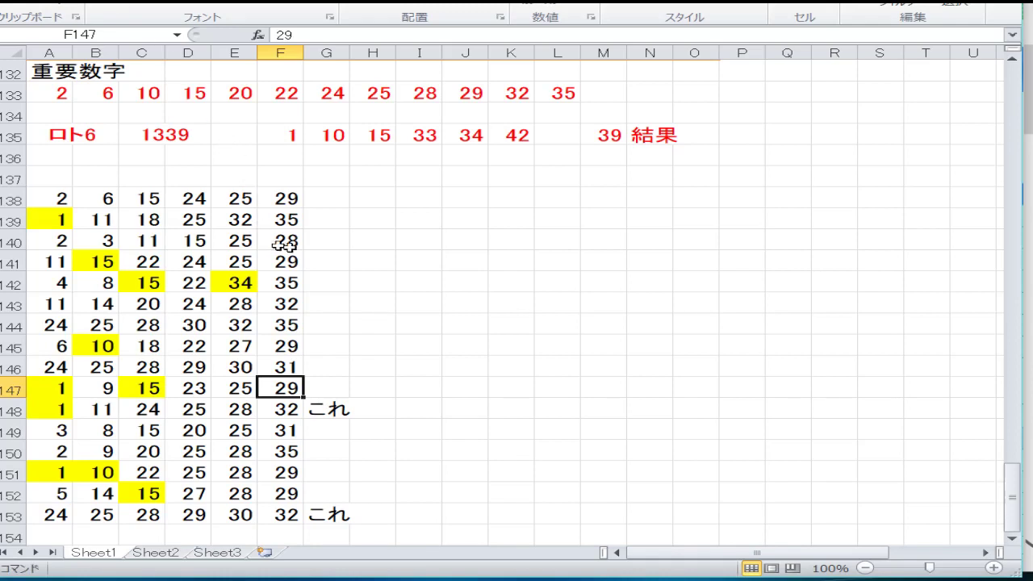
- Fill the matching 15 in cell C138 of the predicted combinations with yellow
{"action": "left_click", "coordinate": [158, 202]}
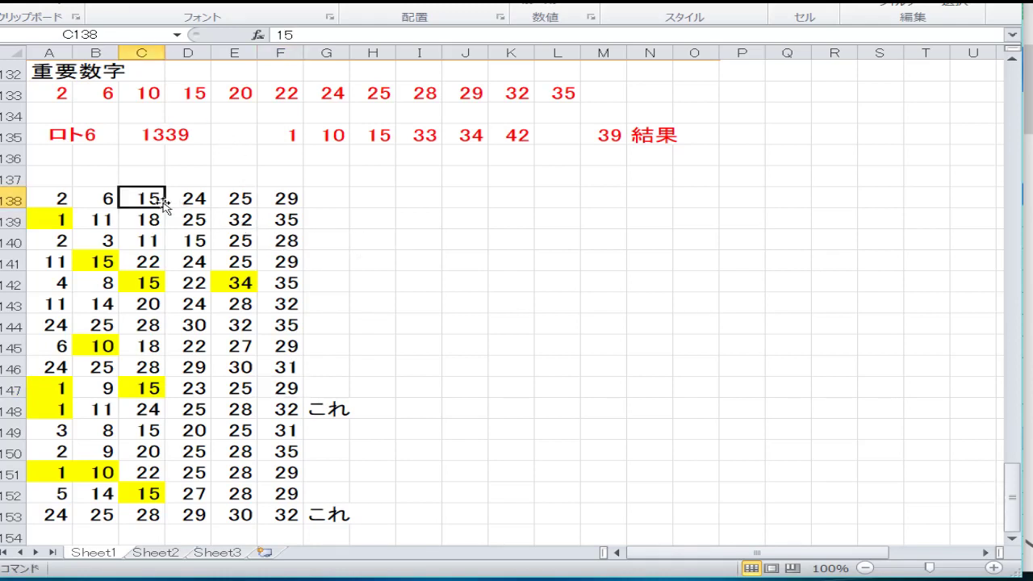
{"action": "left_click", "coordinate": [232, 7]}
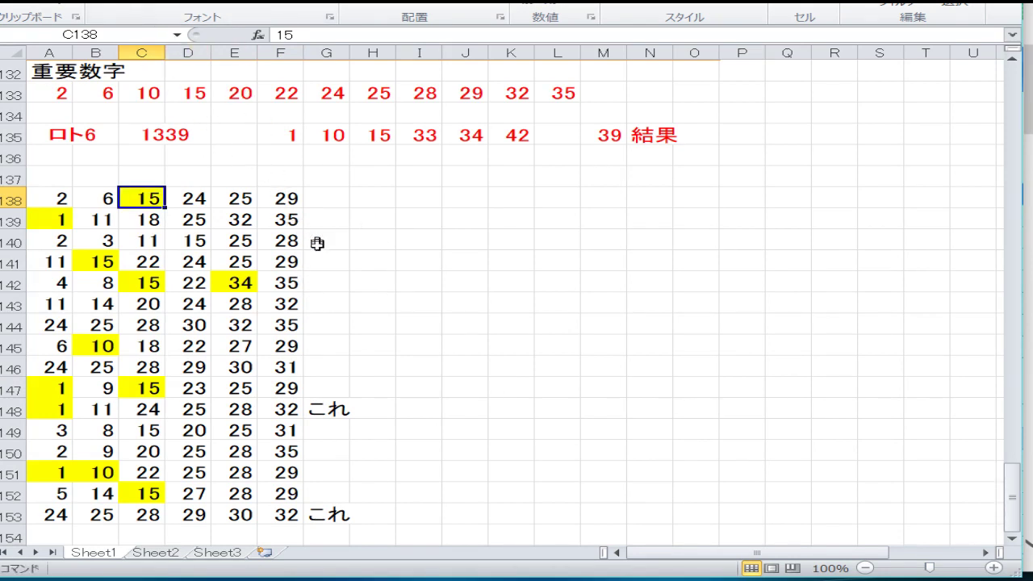
- Look over the 参考回 reference draws in rows 126 to 131 and return to the predicted combinations
{"action": "scroll", "coordinate": [407, 392], "scroll_direction": "up", "scroll_amount": 6}
{"action": "scroll", "coordinate": [407, 392], "scroll_direction": "down", "scroll_amount": 2}
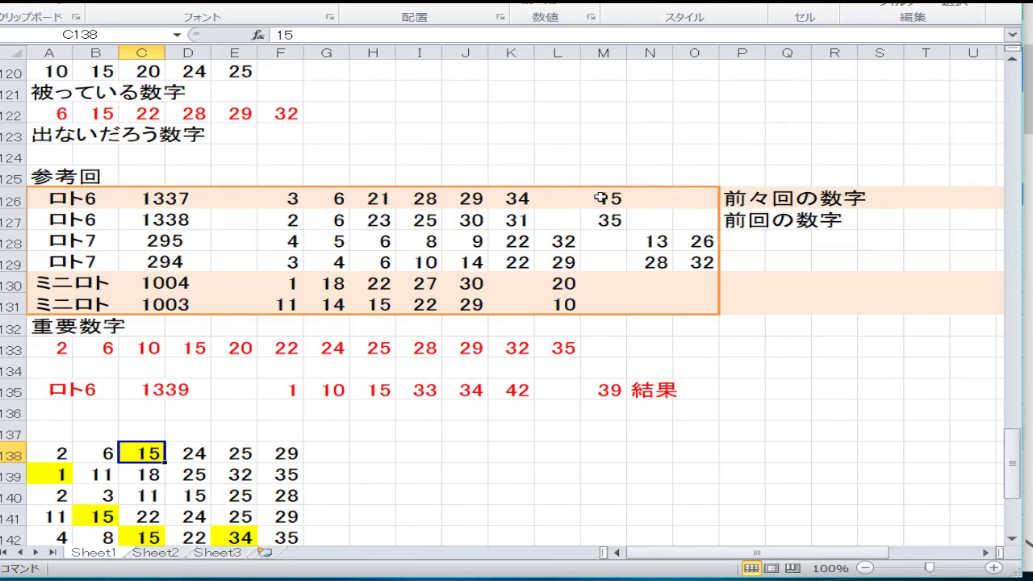
{"action": "scroll", "coordinate": [314, 363], "scroll_direction": "down", "scroll_amount": 3}
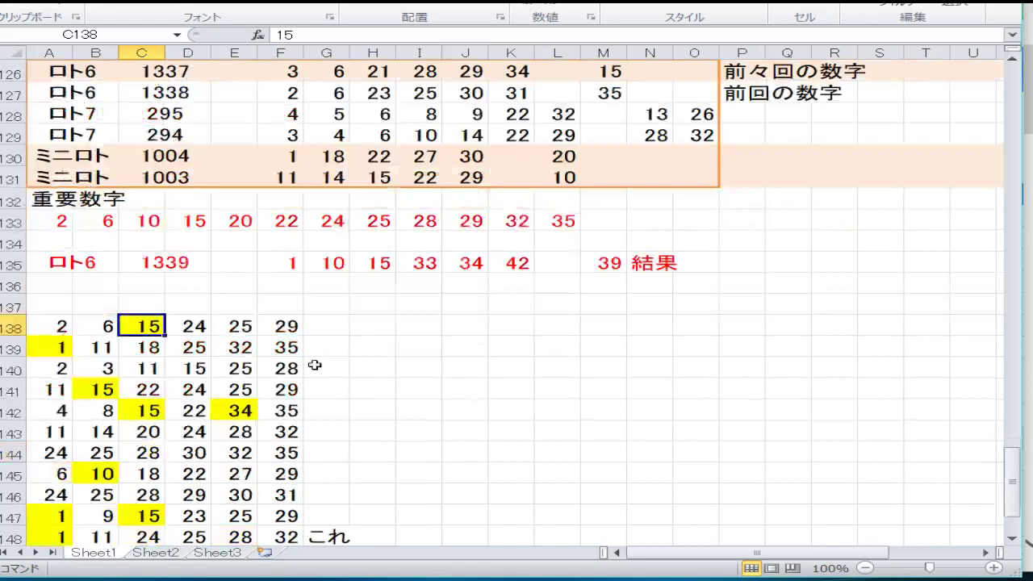
{"action": "scroll", "coordinate": [315, 366], "scroll_direction": "down", "scroll_amount": 1}
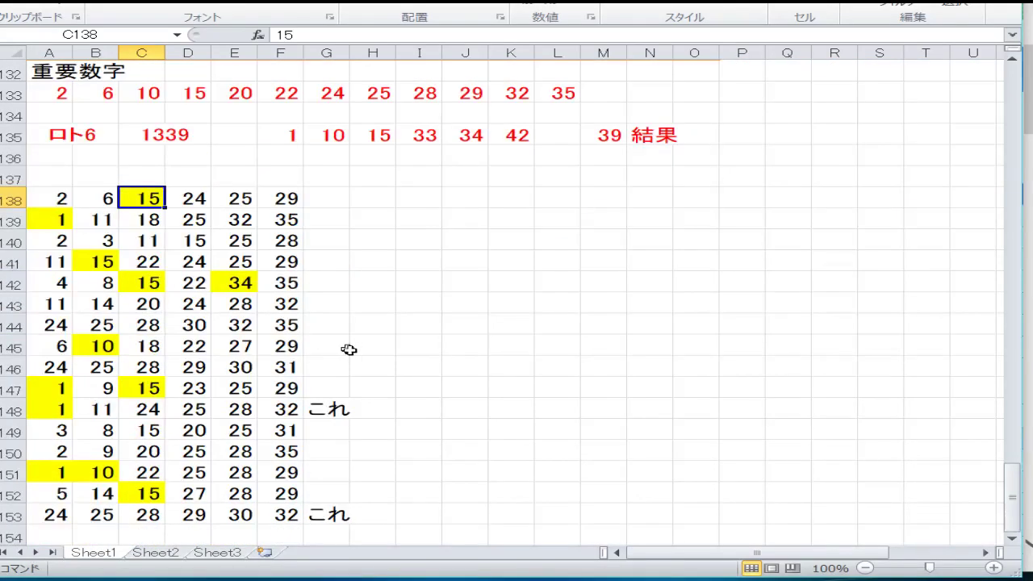